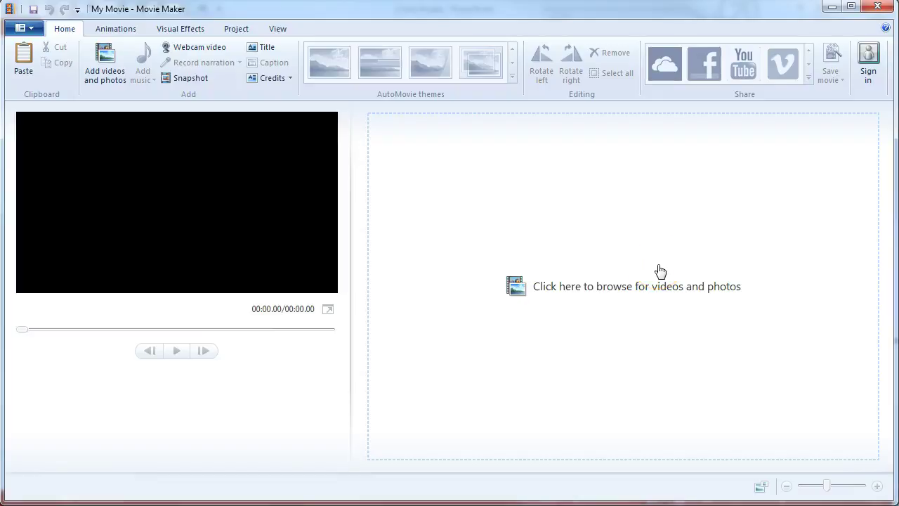
Step: Drag the calculator video from Explorer onto the empty storyboard to add it to the project
{"action": "left_click", "coordinate": [728, 267]}
{"action": "left_click_drag", "start_coordinate": [895, 111], "coordinate": [548, 248]}
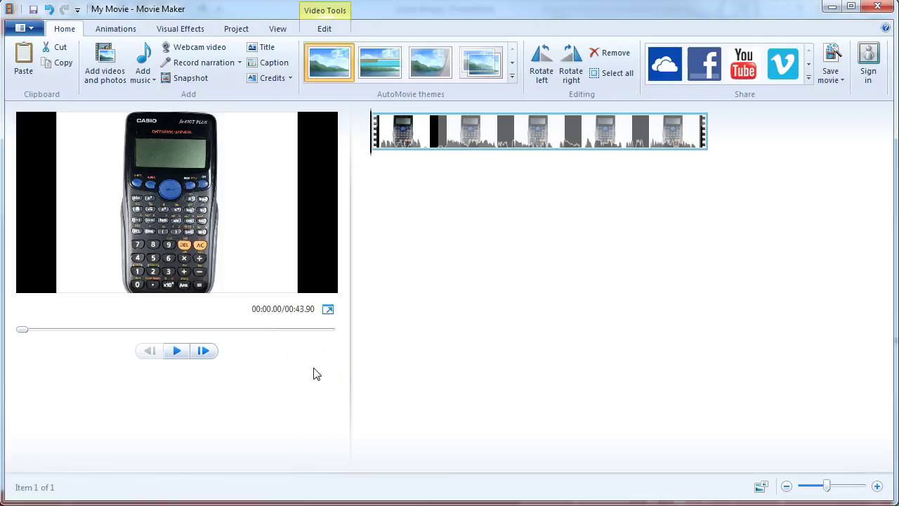
Step: Play and scrub through the calculator clip, then leave the playhead paused at 00:05.43
{"action": "left_click", "coordinate": [176, 351]}
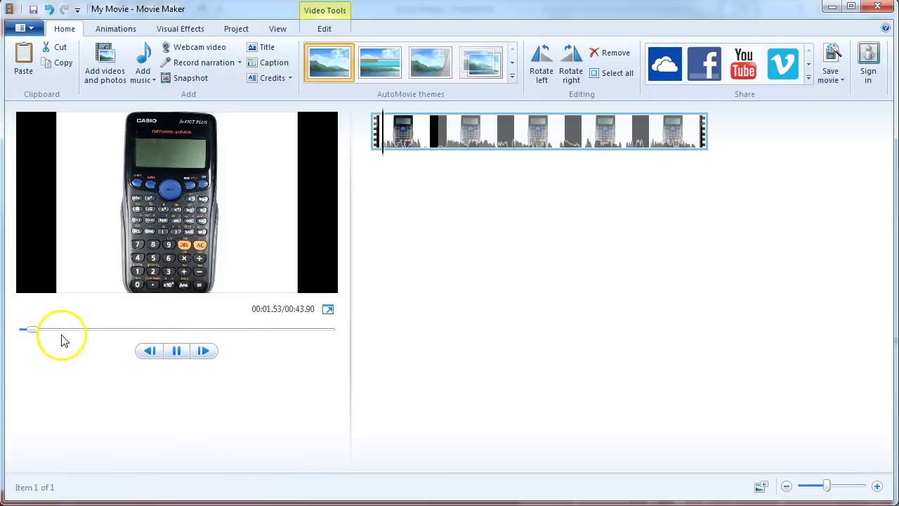
{"action": "left_click", "coordinate": [130, 329]}
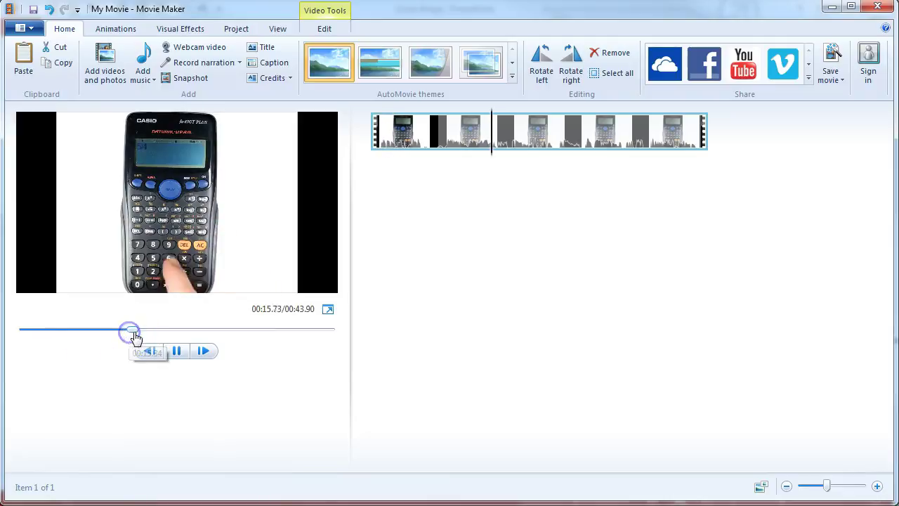
{"action": "left_click", "coordinate": [177, 351]}
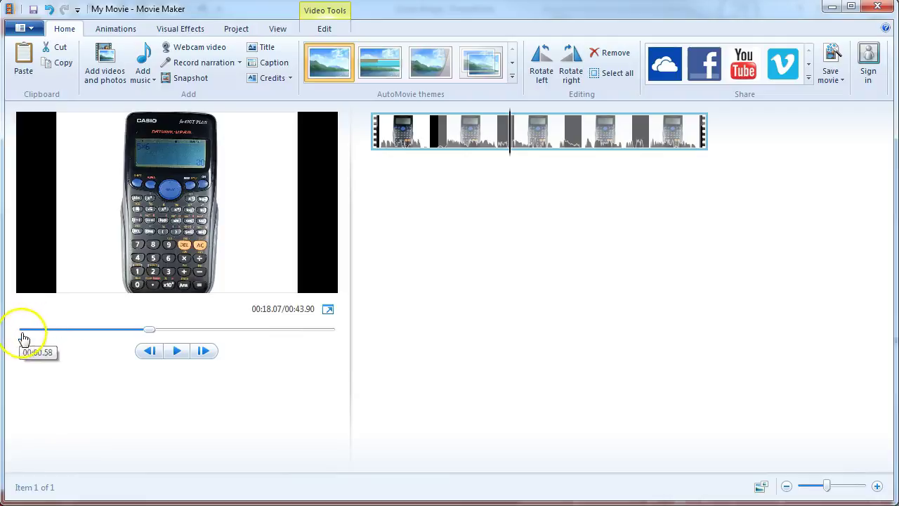
{"action": "left_click_drag", "start_coordinate": [148, 330], "coordinate": [15, 334]}
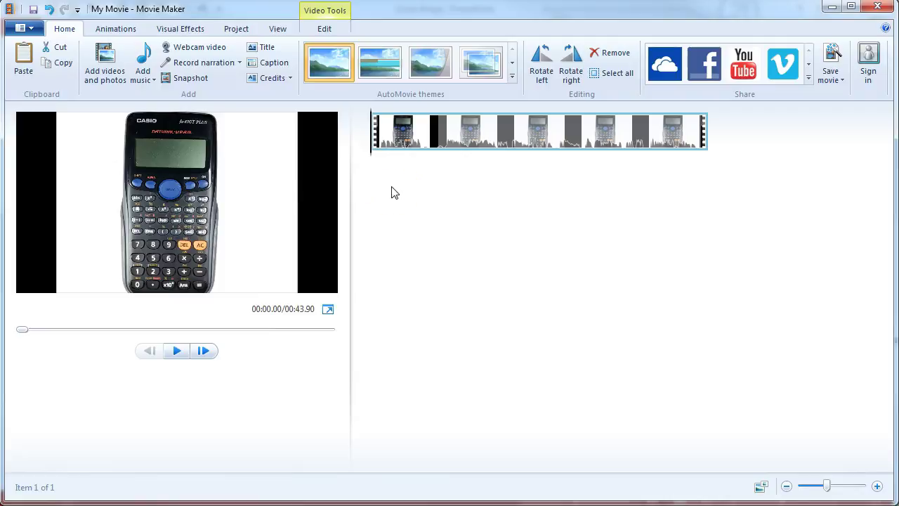
{"action": "left_click", "coordinate": [410, 186]}
{"action": "left_click", "coordinate": [173, 352]}
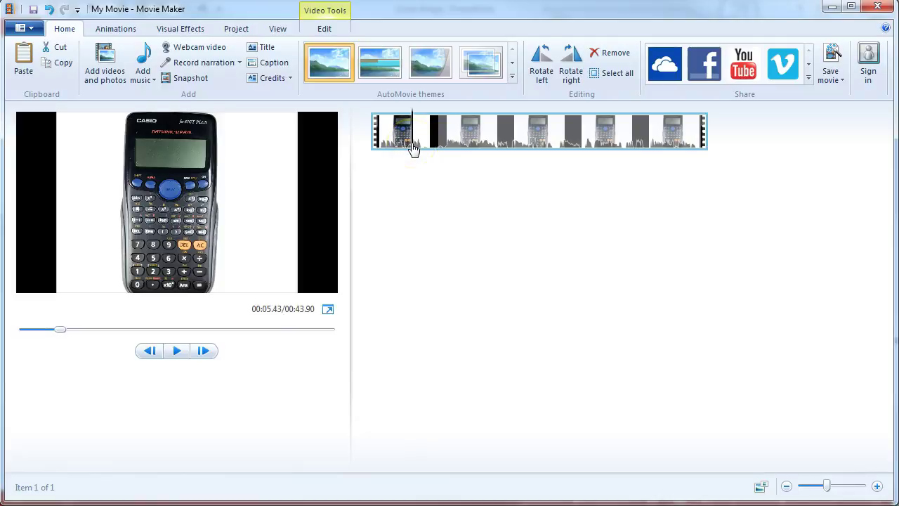
Step: Split the clip at the playhead and delete the opening piece, leaving a 38.50-second movie
{"action": "left_click", "coordinate": [325, 29]}
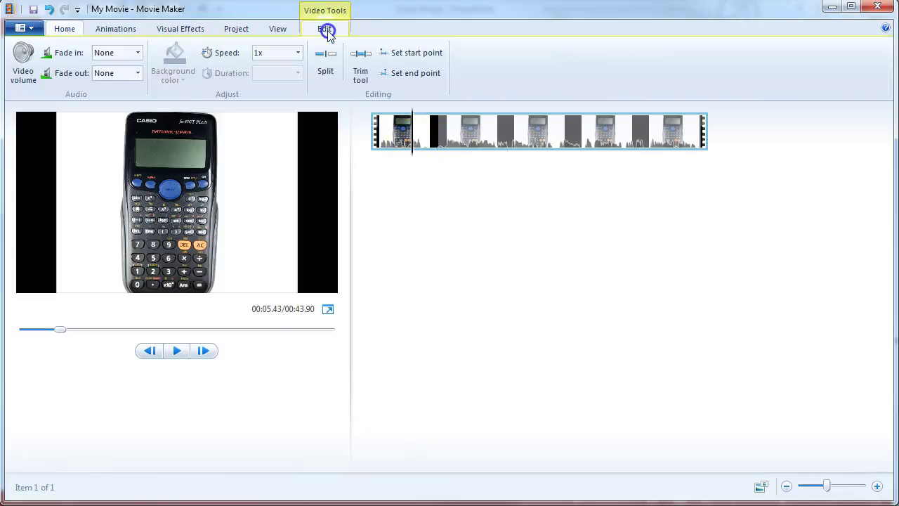
{"action": "left_click", "coordinate": [327, 73]}
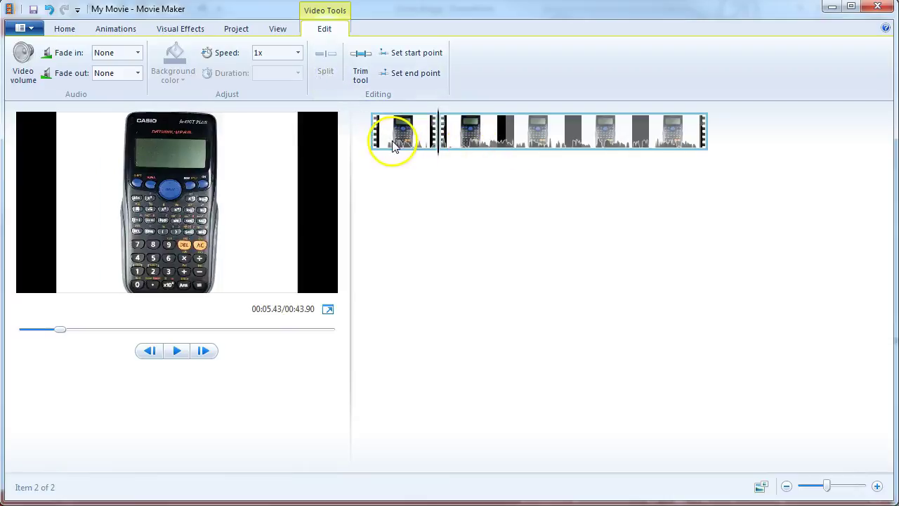
{"action": "left_click", "coordinate": [397, 143]}
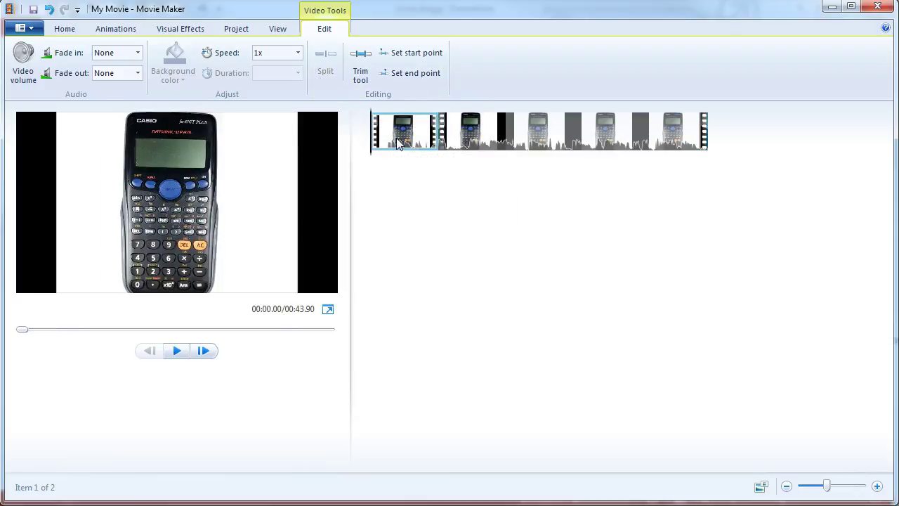
{"action": "key", "text": "Delete"}
{"action": "left_click_drag", "start_coordinate": [396, 138], "coordinate": [364, 138]}
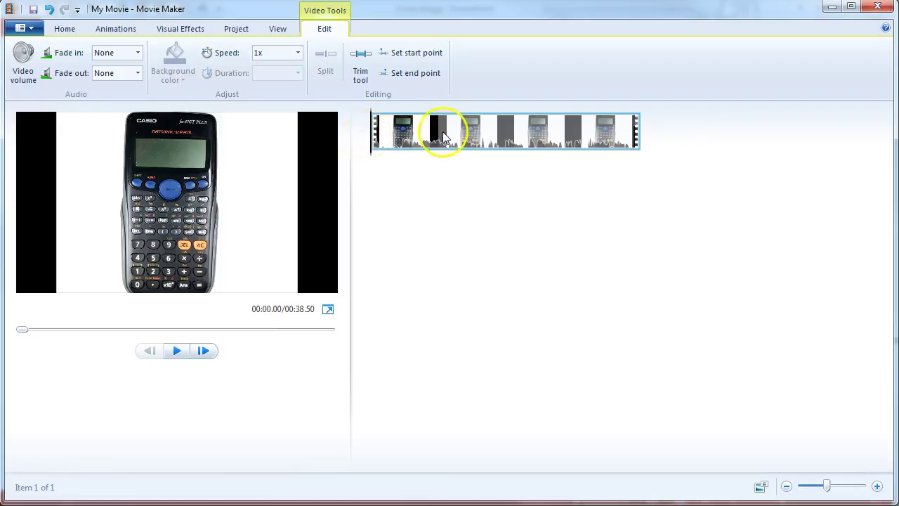
{"action": "left_click", "coordinate": [174, 351]}
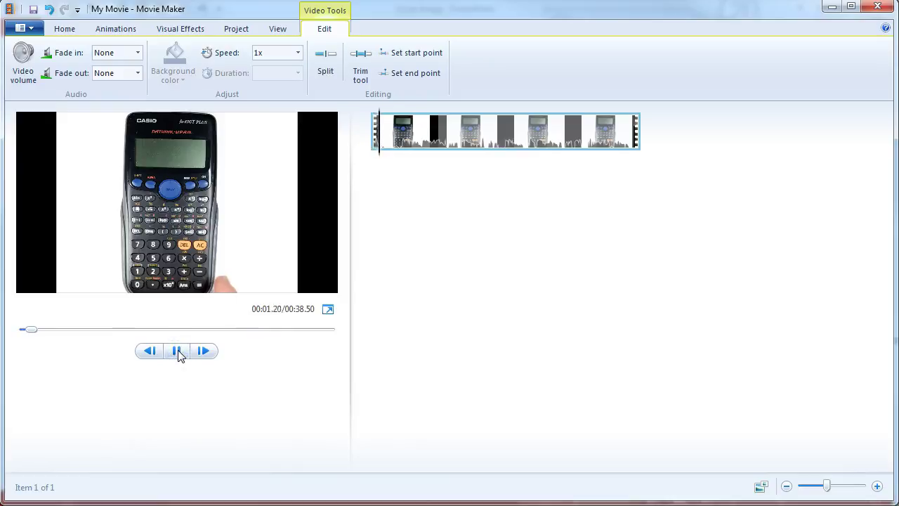
{"action": "left_click", "coordinate": [430, 118]}
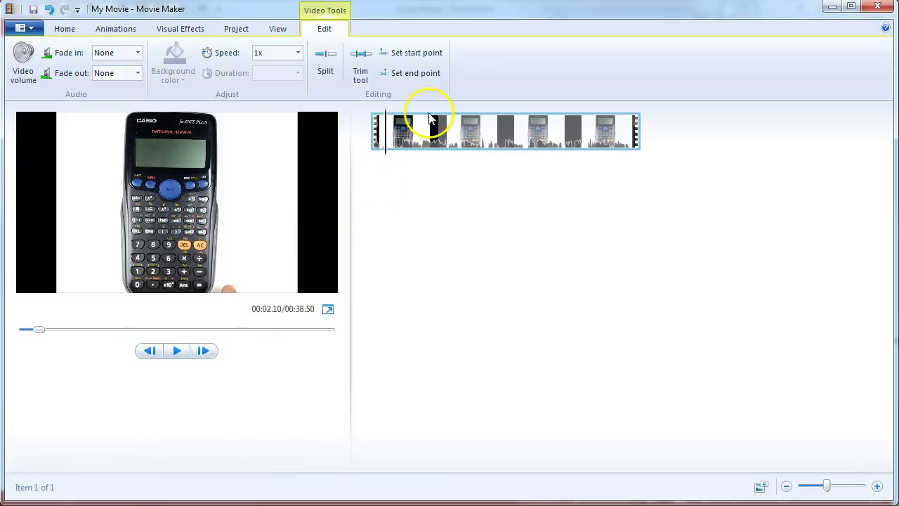
Step: Nudge the clip's trim start point up to 5.97 s, previewing playback after each adjustment
{"action": "left_click", "coordinate": [360, 69]}
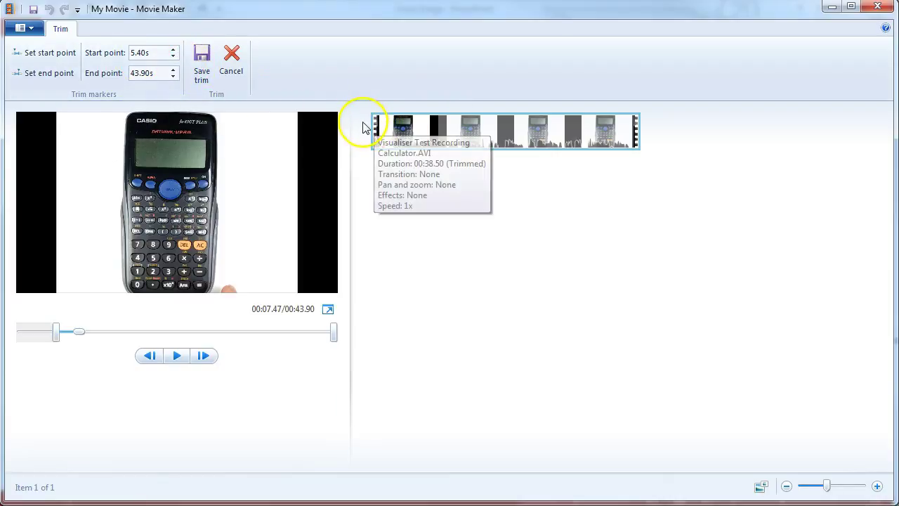
{"action": "left_click", "coordinate": [173, 50]}
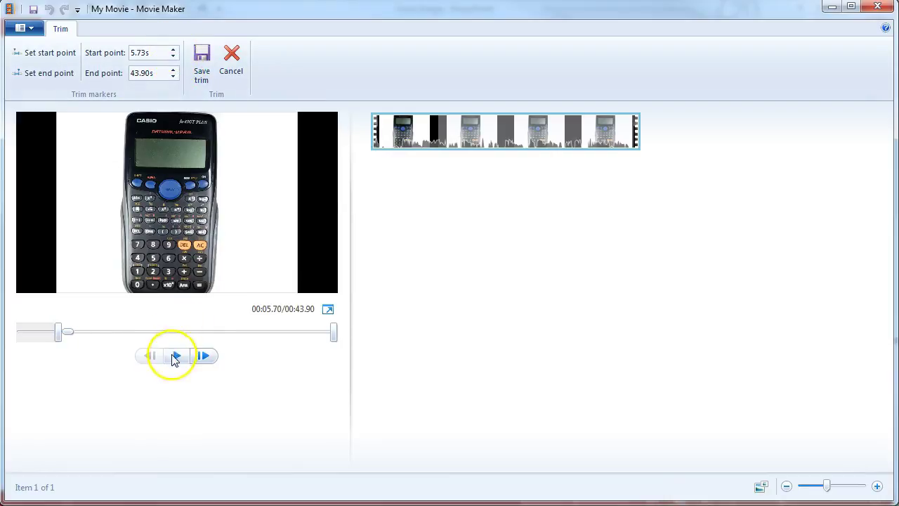
{"action": "left_click", "coordinate": [176, 356]}
{"action": "left_click", "coordinate": [176, 356]}
{"action": "left_click", "coordinate": [173, 50]}
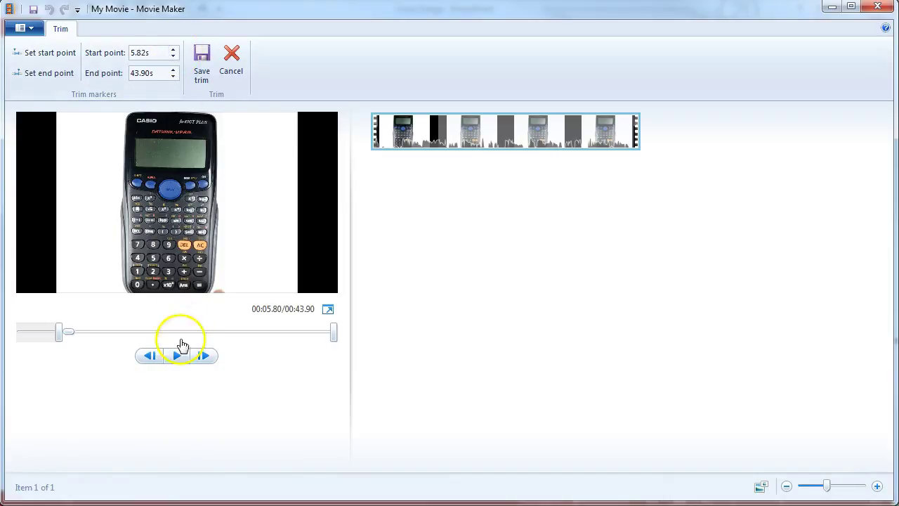
{"action": "left_click", "coordinate": [180, 357]}
{"action": "left_click", "coordinate": [181, 358]}
{"action": "left_click", "coordinate": [173, 50]}
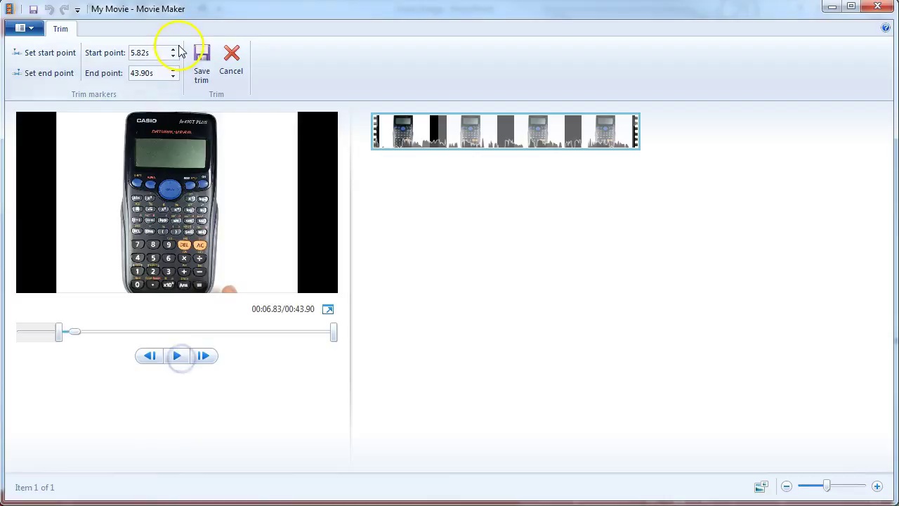
{"action": "left_click", "coordinate": [176, 356]}
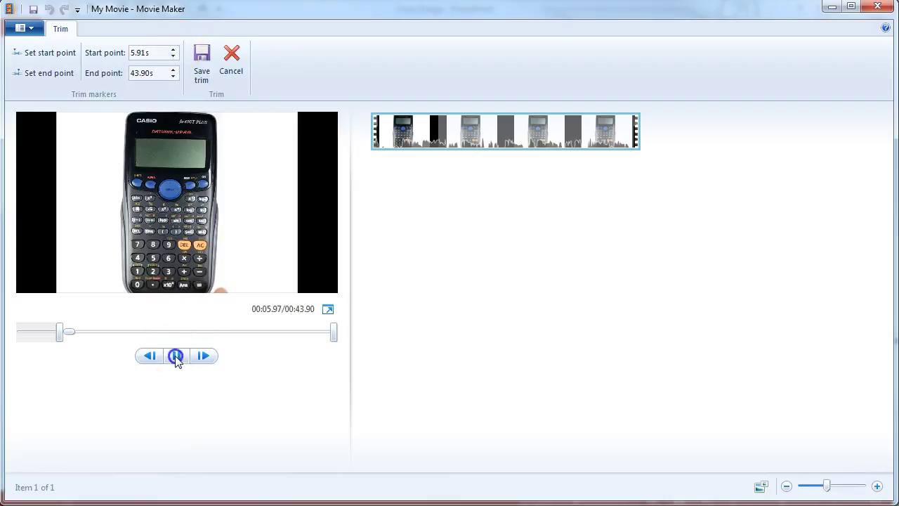
{"action": "left_click", "coordinate": [175, 355]}
{"action": "left_click", "coordinate": [173, 50]}
{"action": "left_click", "coordinate": [174, 50]}
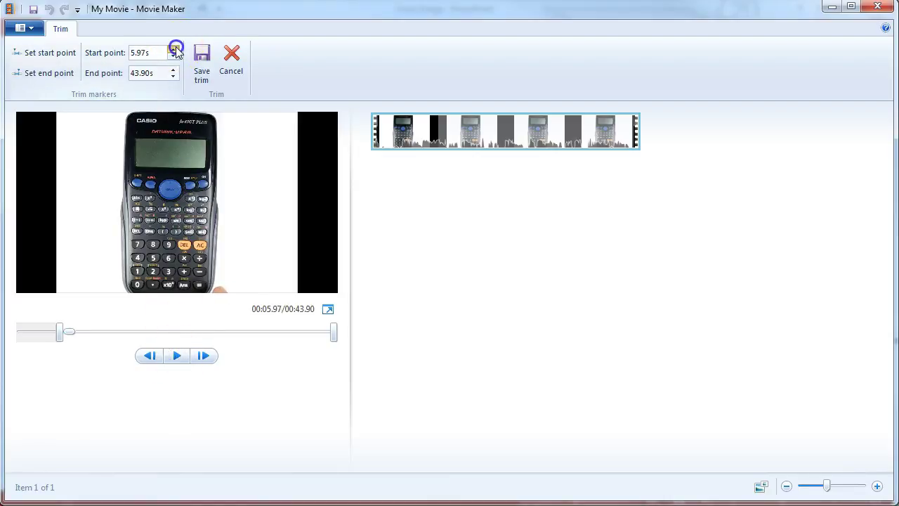
{"action": "left_click", "coordinate": [178, 354]}
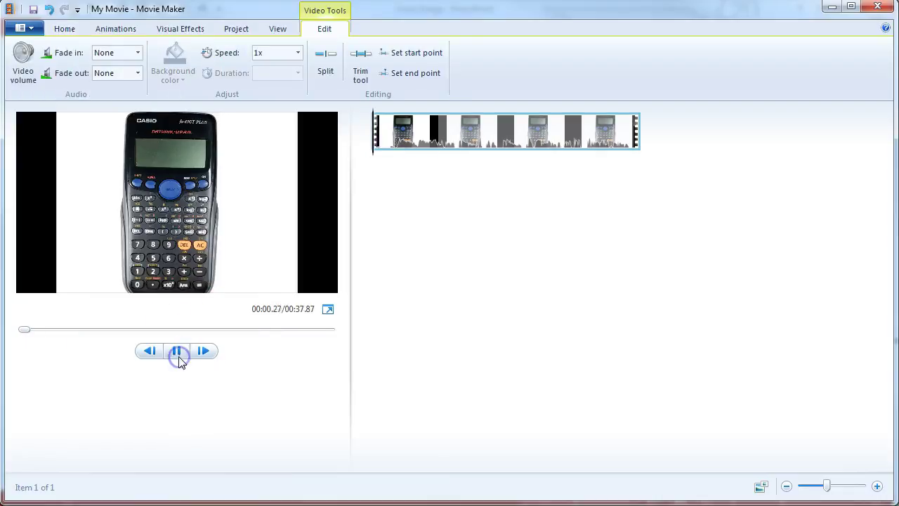
{"action": "left_click", "coordinate": [178, 357]}
{"action": "left_click", "coordinate": [319, 33]}
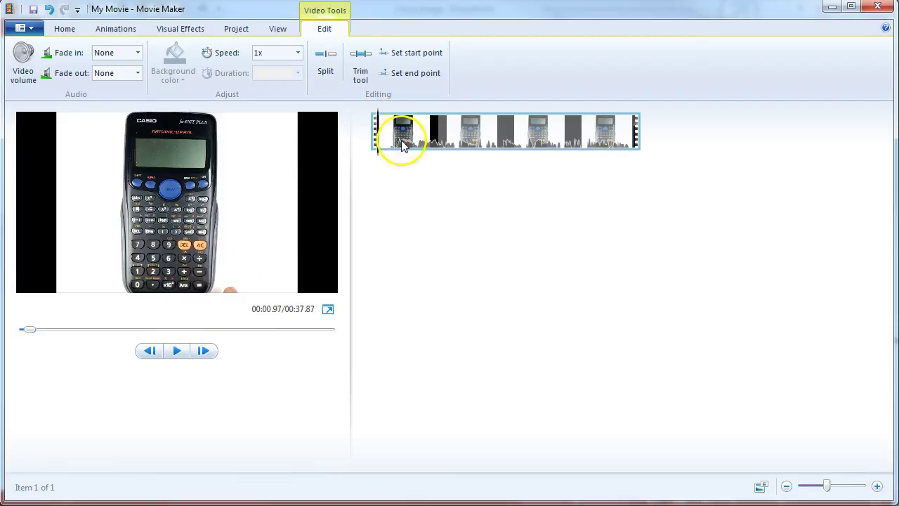
{"action": "left_click", "coordinate": [420, 130]}
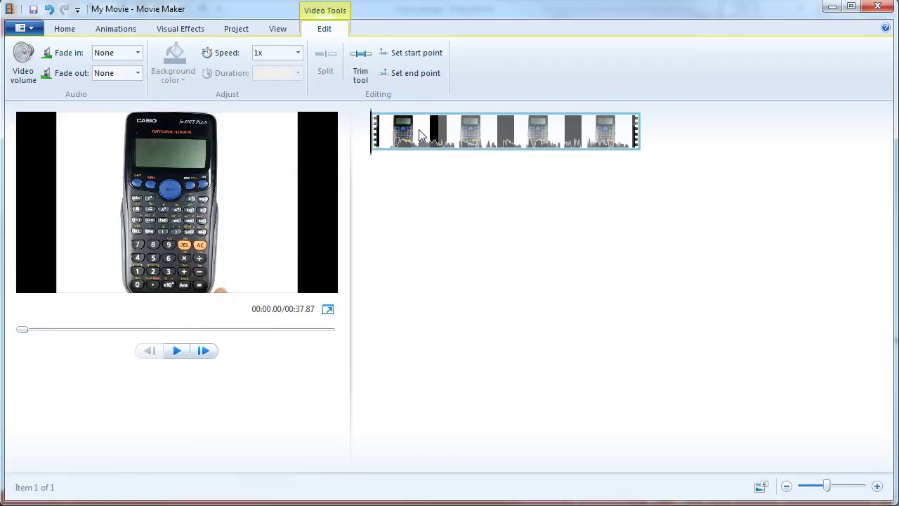
{"action": "left_click", "coordinate": [360, 62]}
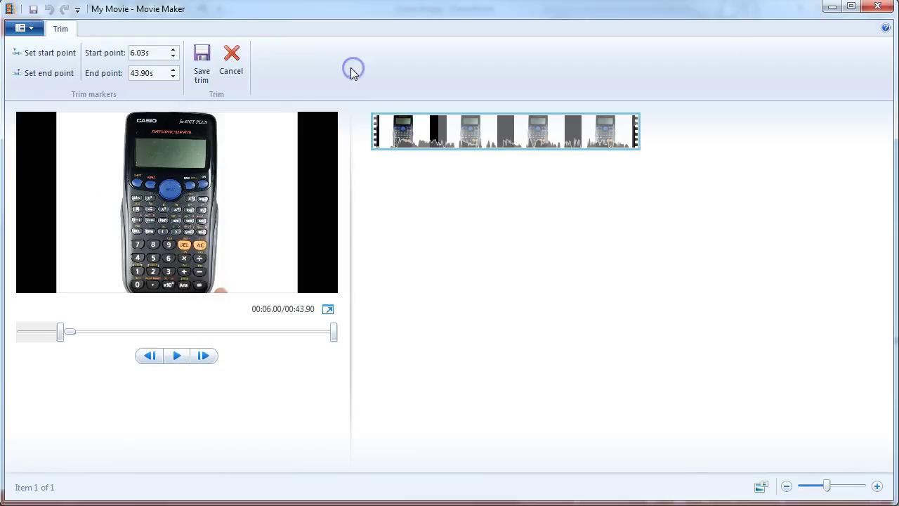
{"action": "left_click", "coordinate": [203, 62]}
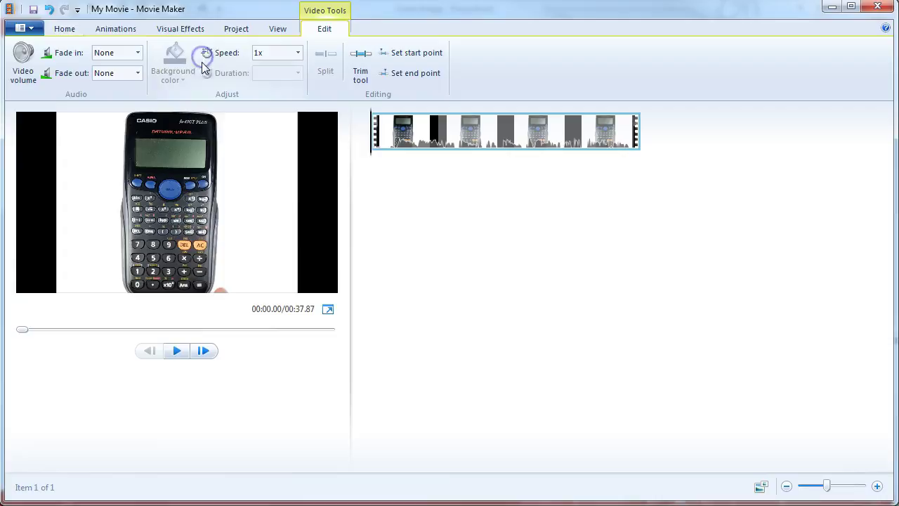
{"action": "left_click", "coordinate": [587, 144]}
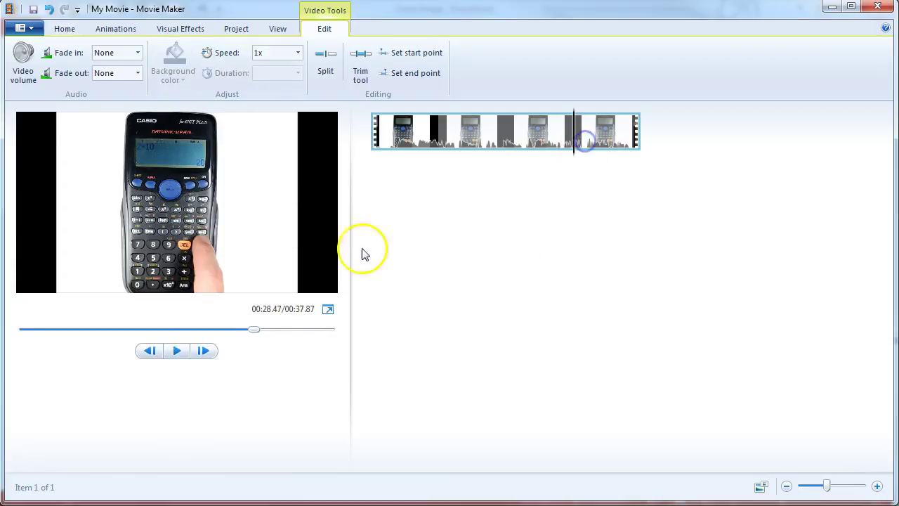
{"action": "left_click", "coordinate": [307, 328]}
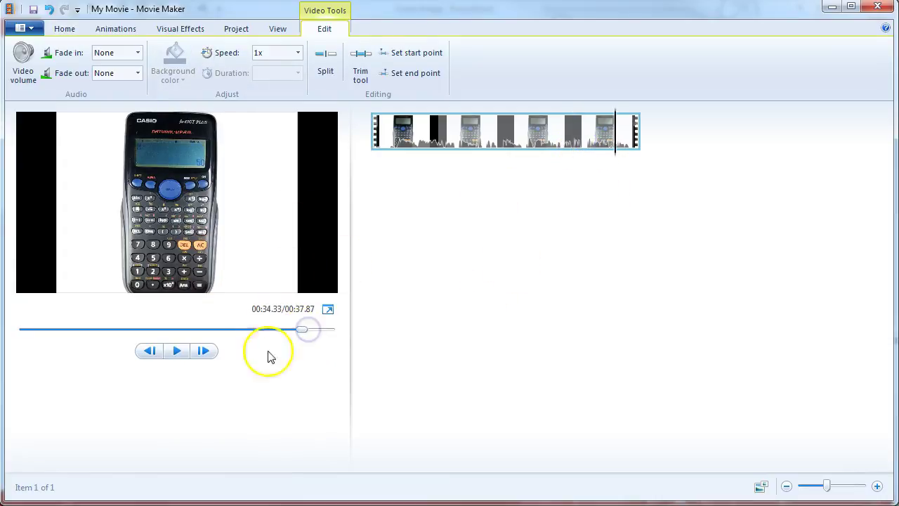
{"action": "left_click", "coordinate": [177, 350]}
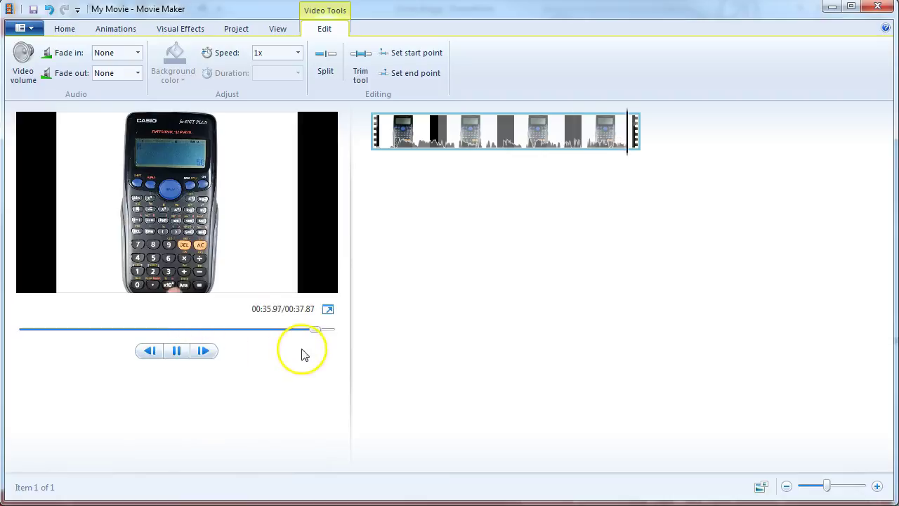
{"action": "left_click", "coordinate": [177, 351]}
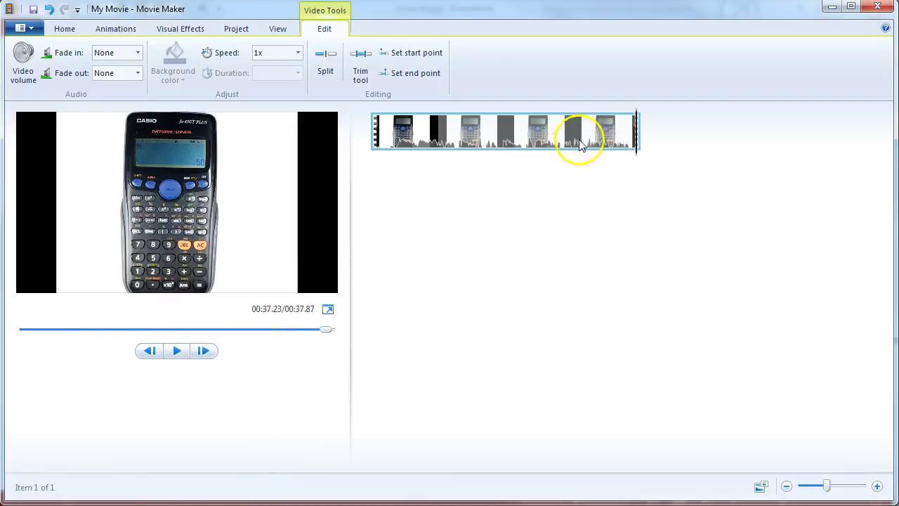
Step: Pull the clip's end point back to 42.85 s and save the trim
{"action": "left_click", "coordinate": [356, 79]}
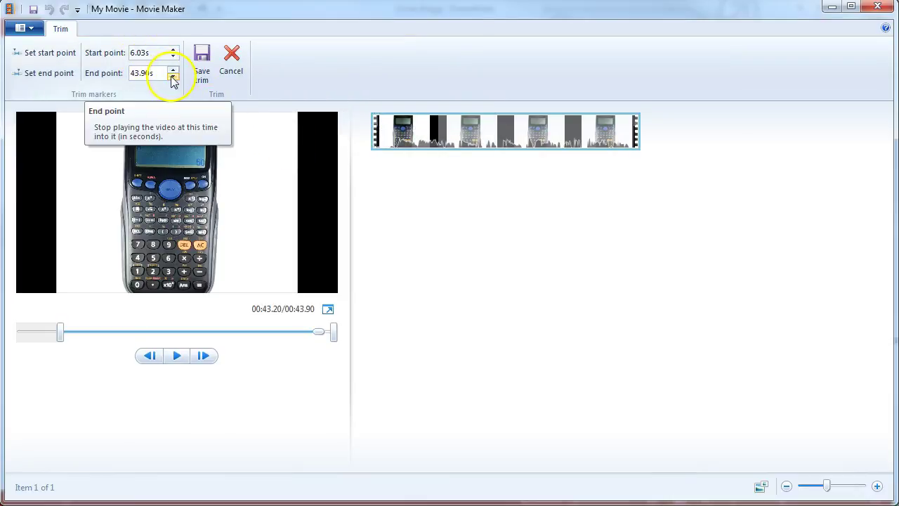
{"action": "left_click", "coordinate": [172, 77]}
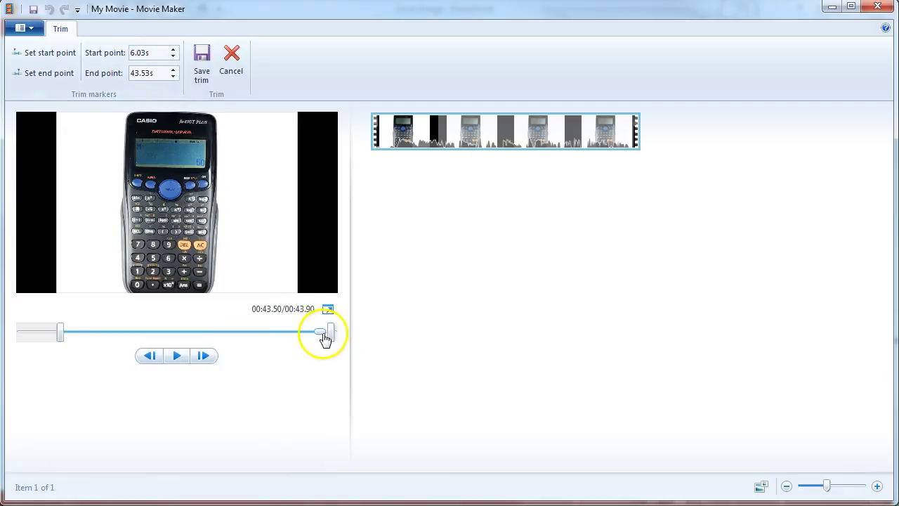
{"action": "left_click_drag", "start_coordinate": [330, 338], "coordinate": [326, 336]}
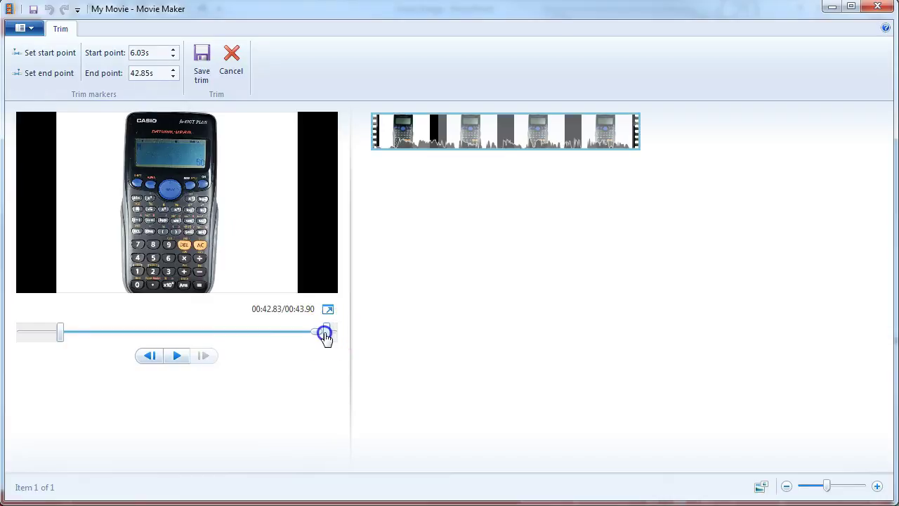
{"action": "left_click", "coordinate": [203, 79]}
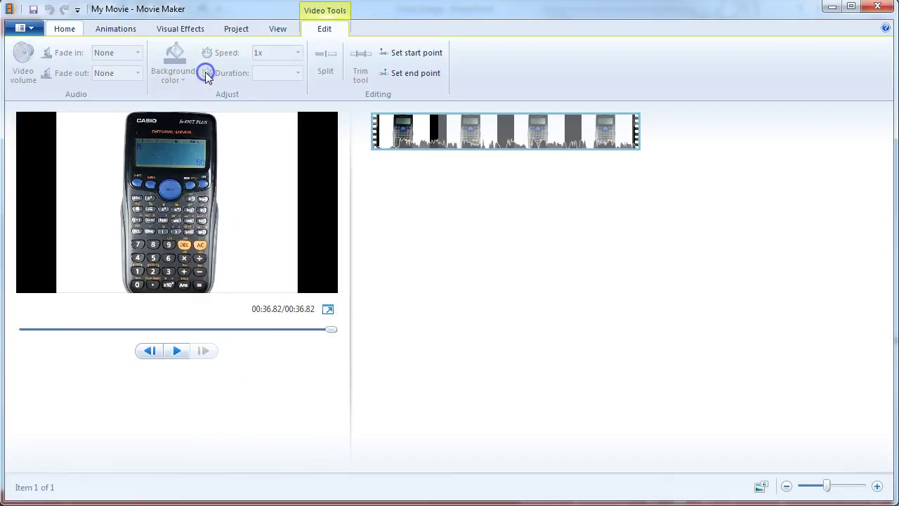
Step: Insert a caption at the 8.83 s point and clear its placeholder text
{"action": "mouse_move", "coordinate": [497, 149]}
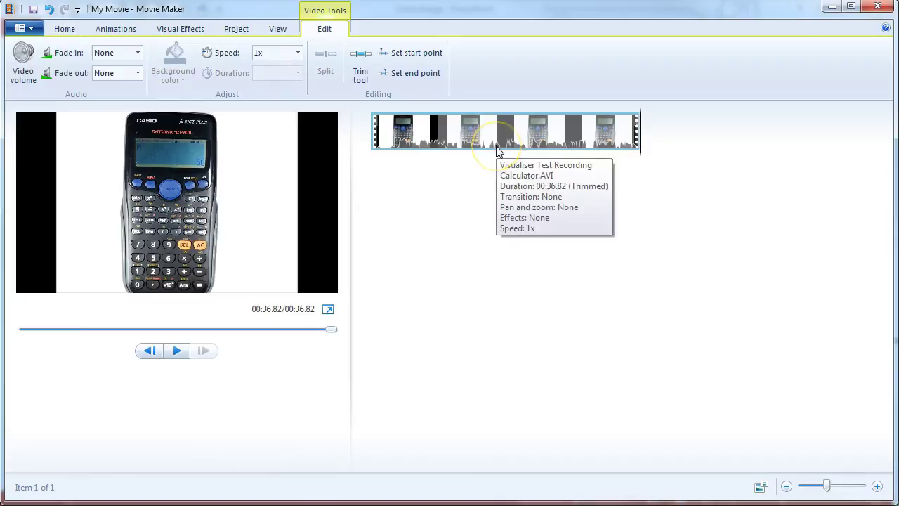
{"action": "left_click", "coordinate": [375, 141]}
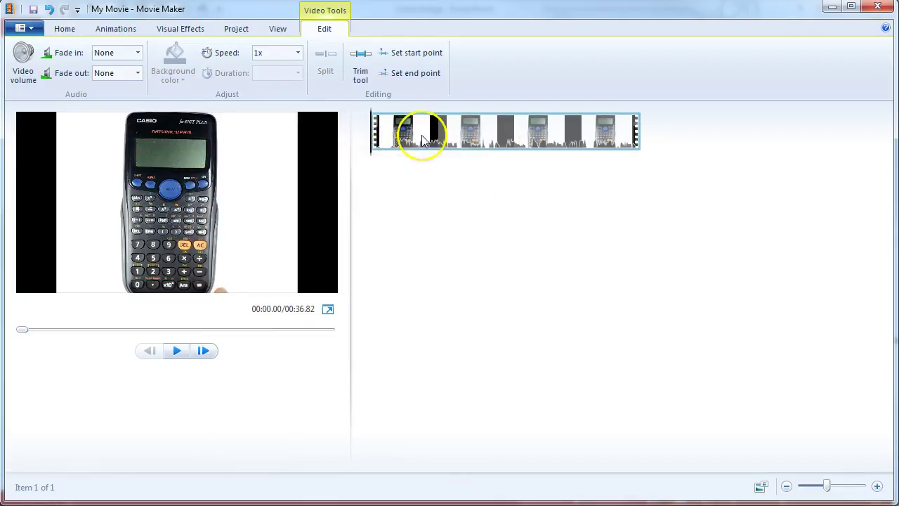
{"action": "left_click", "coordinate": [94, 329]}
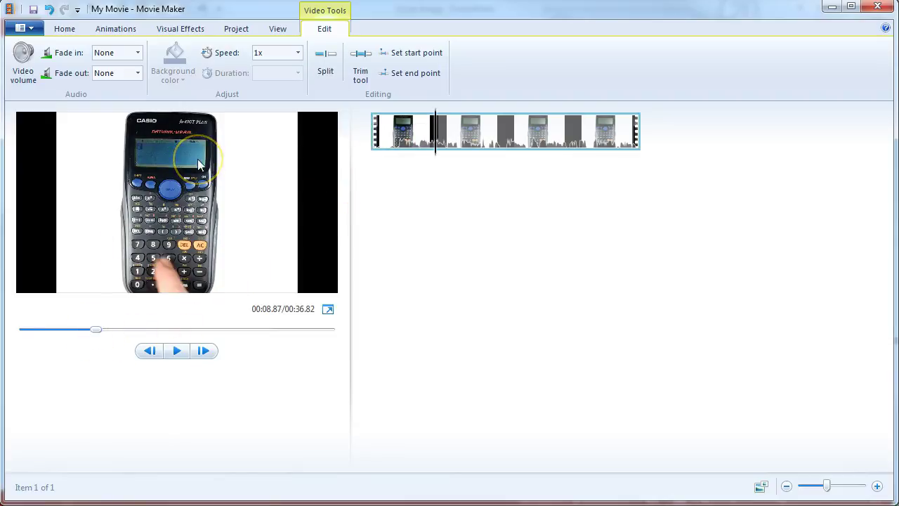
{"action": "left_click", "coordinate": [70, 30]}
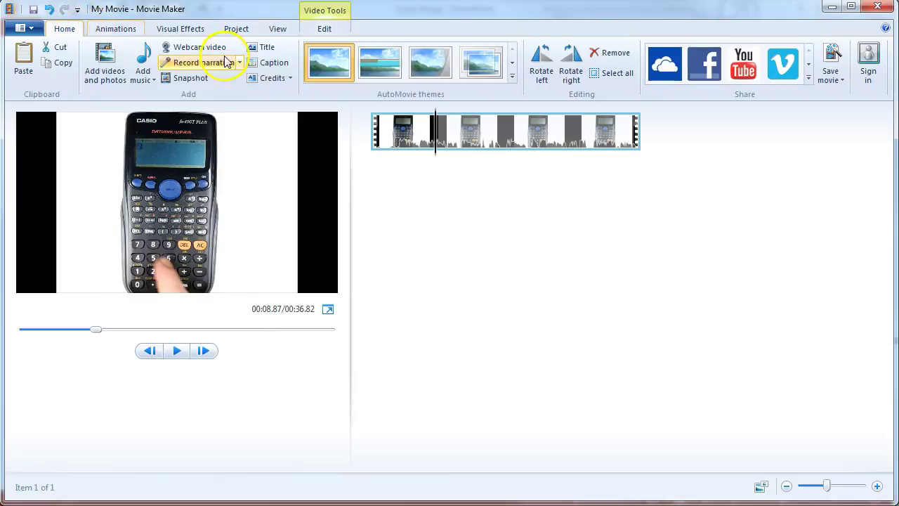
{"action": "left_click", "coordinate": [281, 65]}
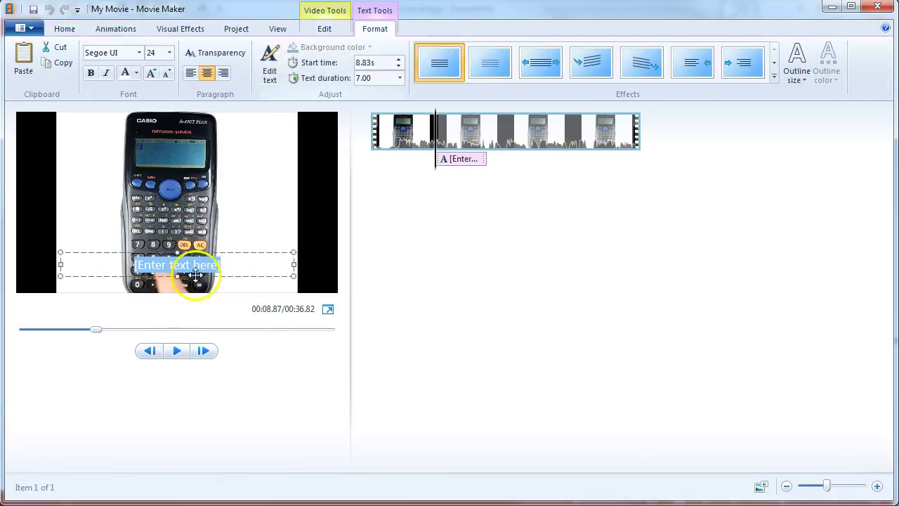
{"action": "left_click", "coordinate": [391, 282]}
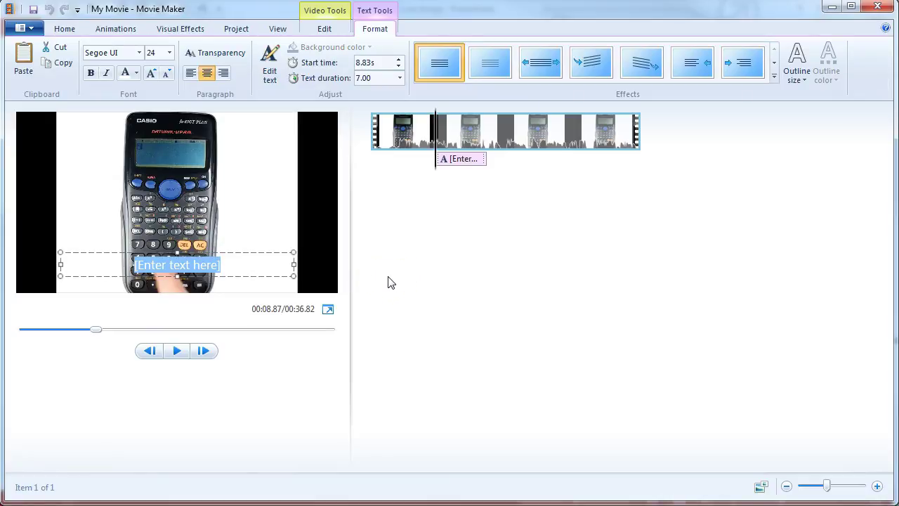
{"action": "key", "text": "Delete"}
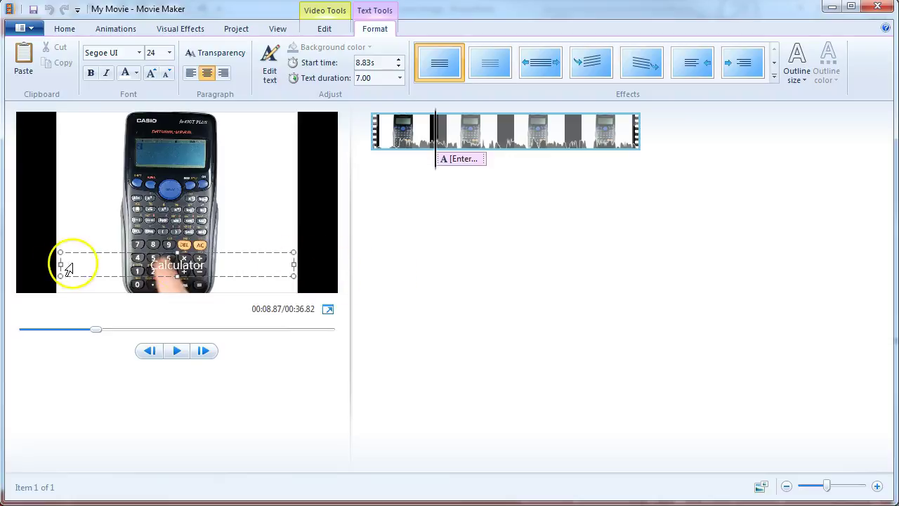
Step: Narrow the caption box, make the text black and bold, and move it to the top
{"action": "left_click_drag", "start_coordinate": [60, 264], "coordinate": [217, 263]}
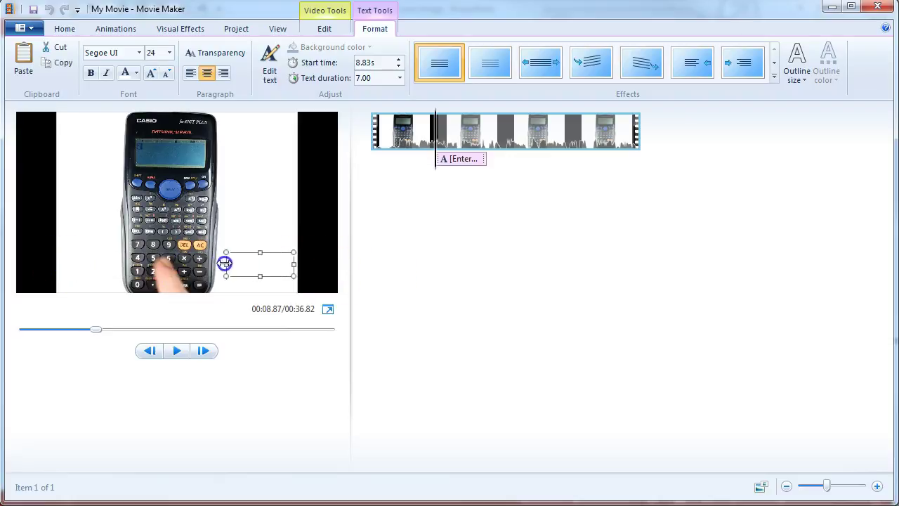
{"action": "left_click", "coordinate": [136, 73]}
{"action": "left_click", "coordinate": [127, 92]}
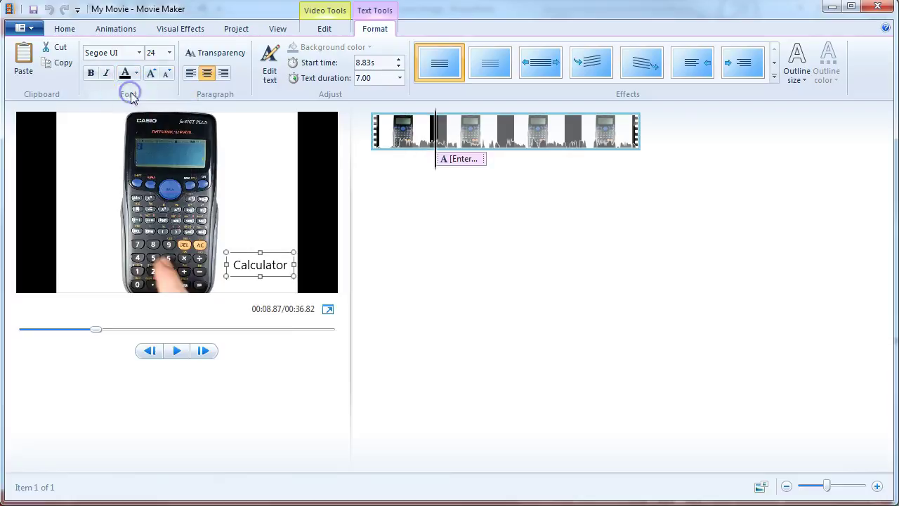
{"action": "left_click_drag", "start_coordinate": [240, 253], "coordinate": [236, 126]}
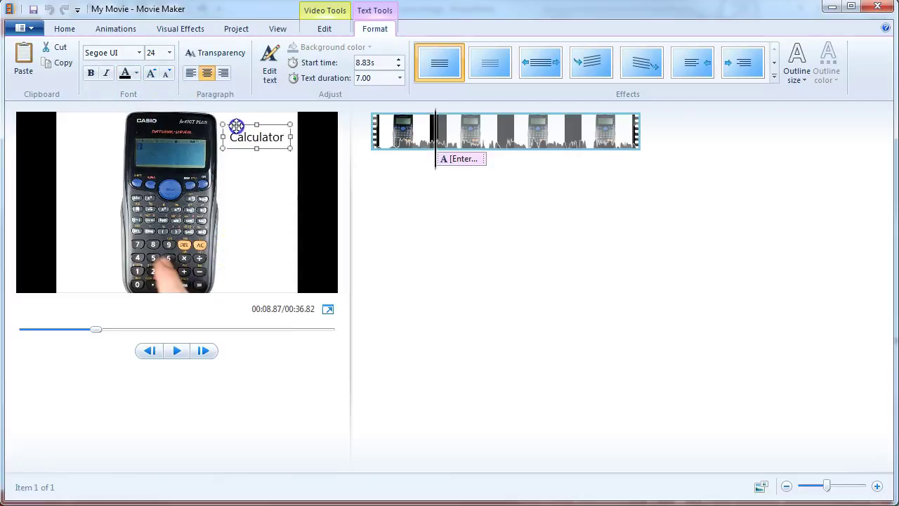
{"action": "left_click", "coordinate": [90, 73]}
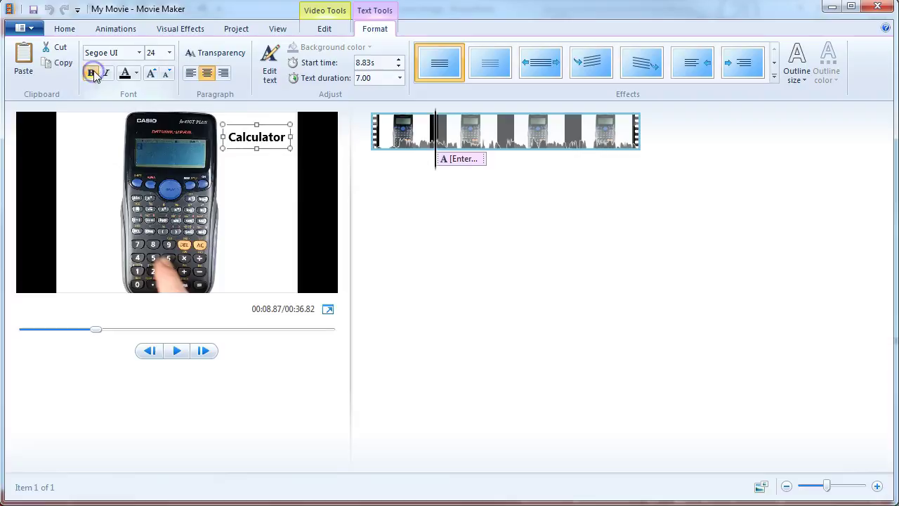
Step: Set the caption font size to 28 and place it near the top right of the frame
{"action": "left_click", "coordinate": [170, 53]}
{"action": "left_click", "coordinate": [152, 223]}
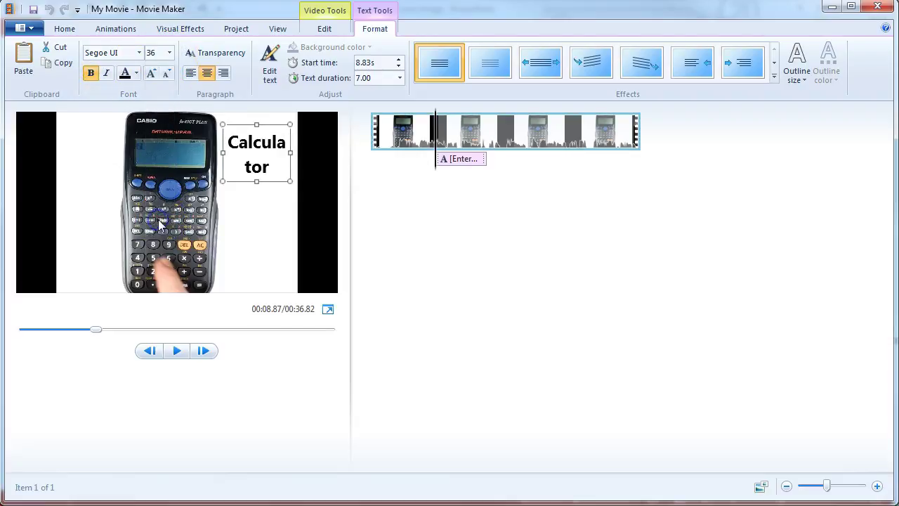
{"action": "left_click_drag", "start_coordinate": [222, 152], "coordinate": [257, 157]}
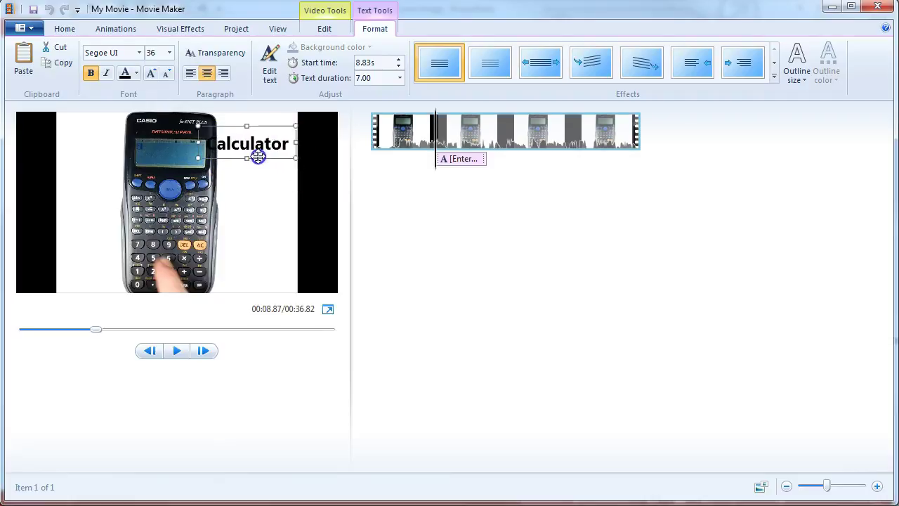
{"action": "left_click", "coordinate": [169, 53]}
{"action": "left_click", "coordinate": [156, 210]}
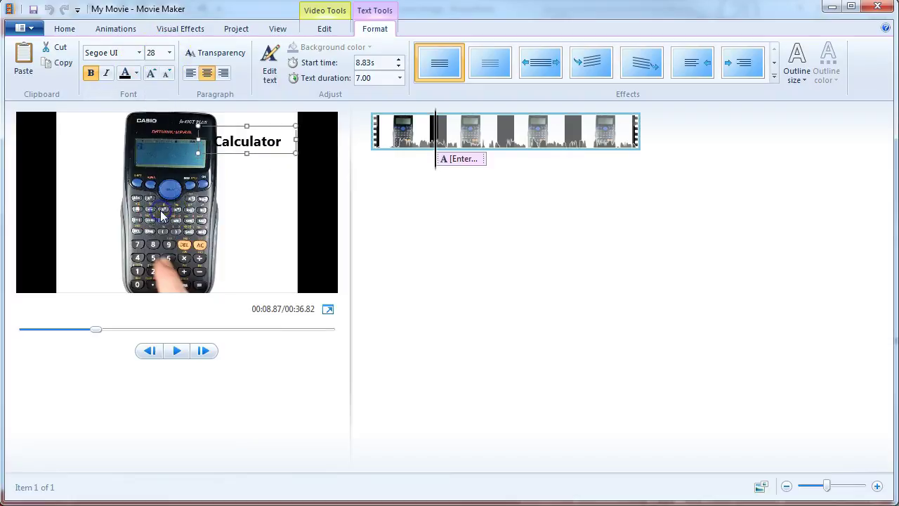
{"action": "left_click_drag", "start_coordinate": [272, 149], "coordinate": [283, 141]}
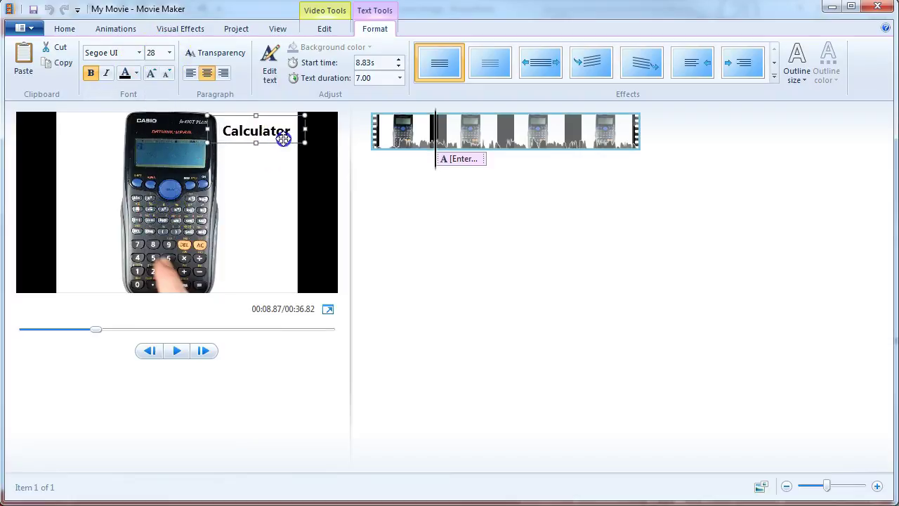
Step: Shorten the Calculator caption to 4 seconds and move its start time to 3.26 s
{"action": "left_click", "coordinate": [467, 160]}
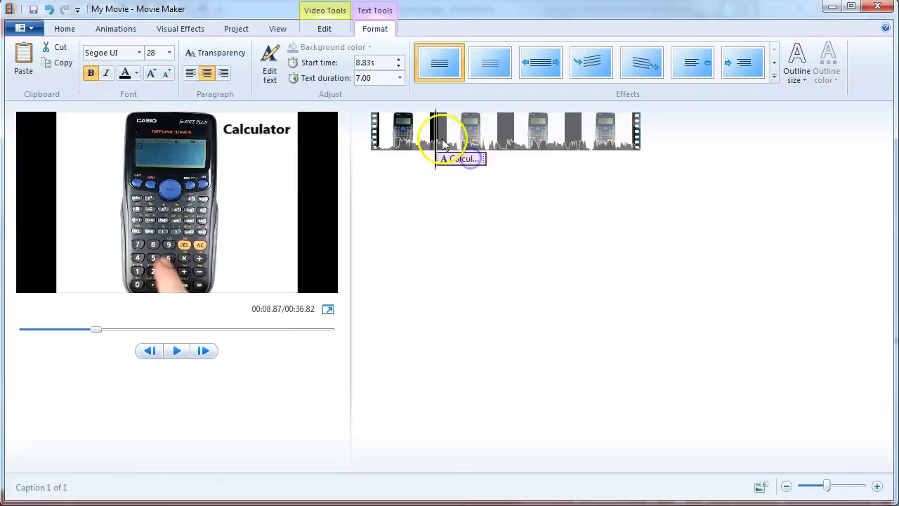
{"action": "left_click", "coordinate": [399, 79]}
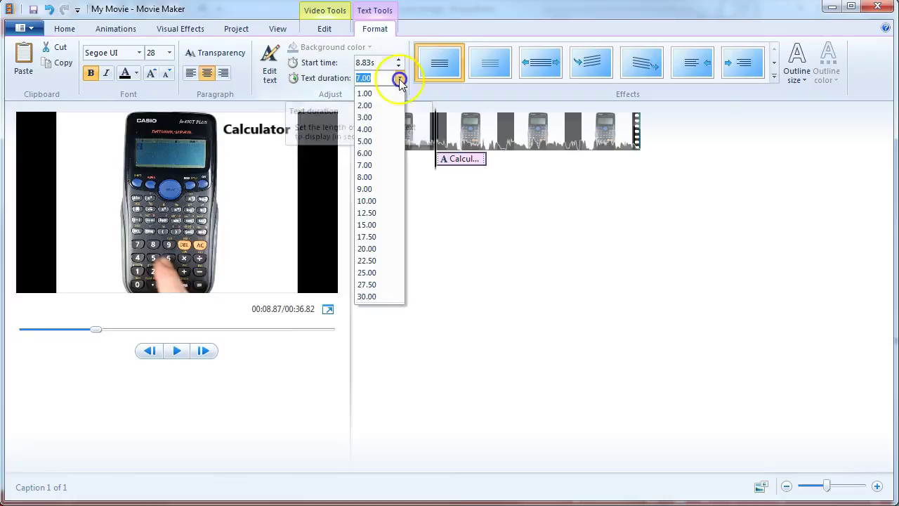
{"action": "left_click", "coordinate": [384, 129]}
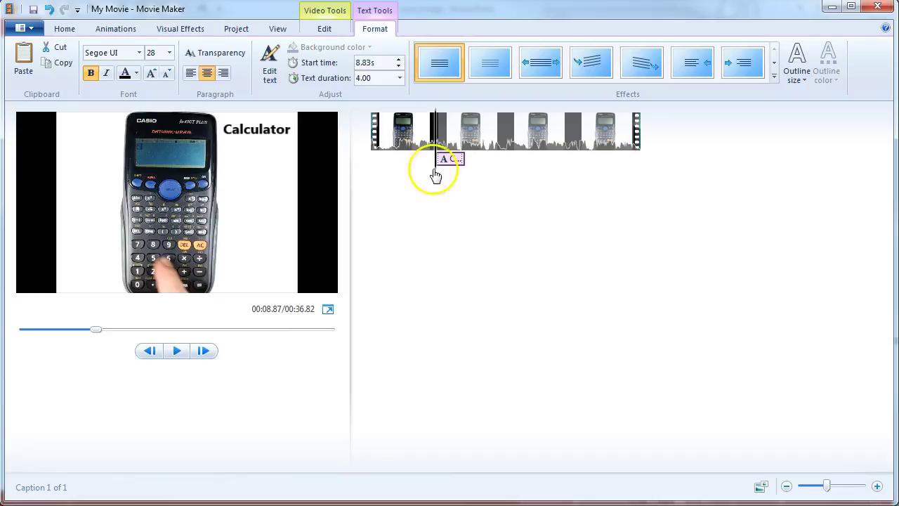
{"action": "left_click_drag", "start_coordinate": [449, 160], "coordinate": [472, 159]}
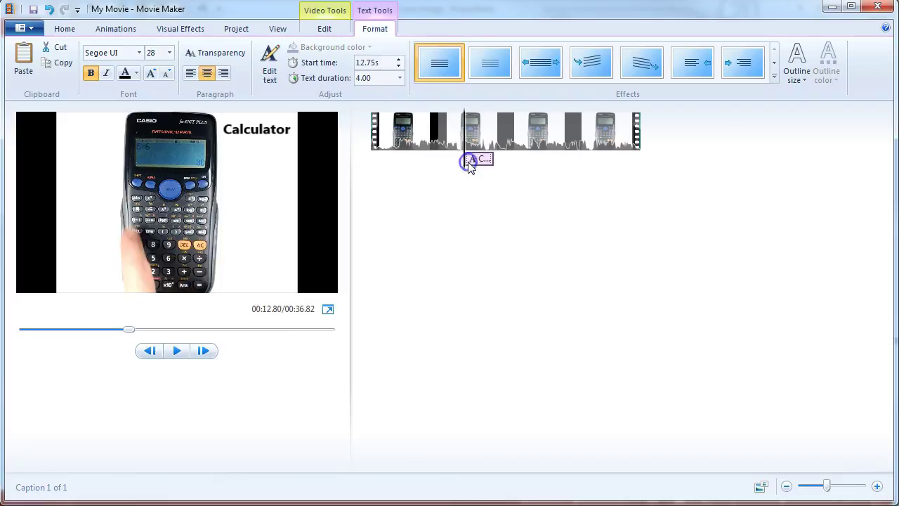
{"action": "left_click", "coordinate": [398, 66]}
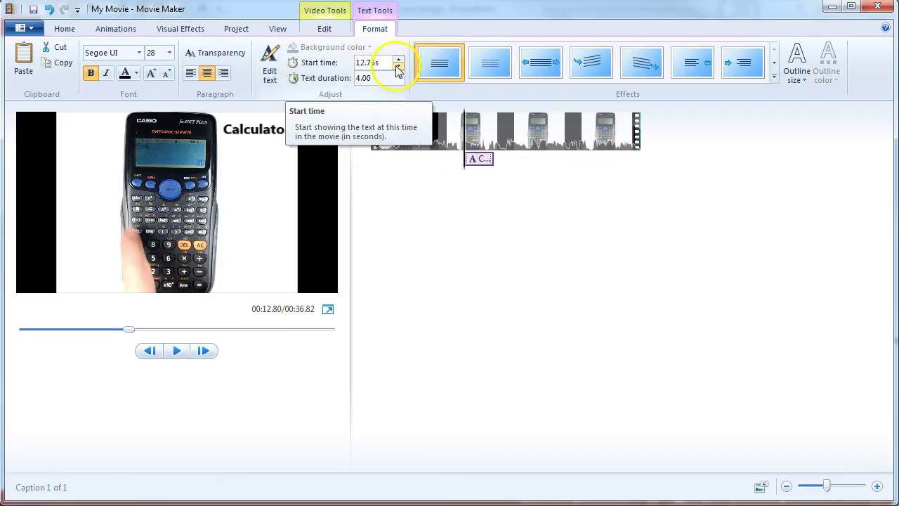
{"action": "left_click", "coordinate": [398, 67]}
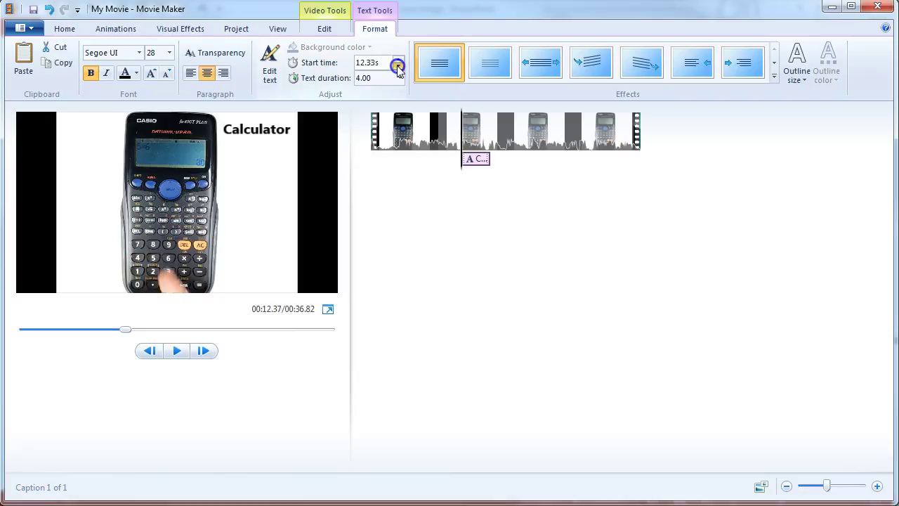
{"action": "left_click", "coordinate": [398, 67]}
{"action": "left_click_drag", "start_coordinate": [471, 160], "coordinate": [398, 157]}
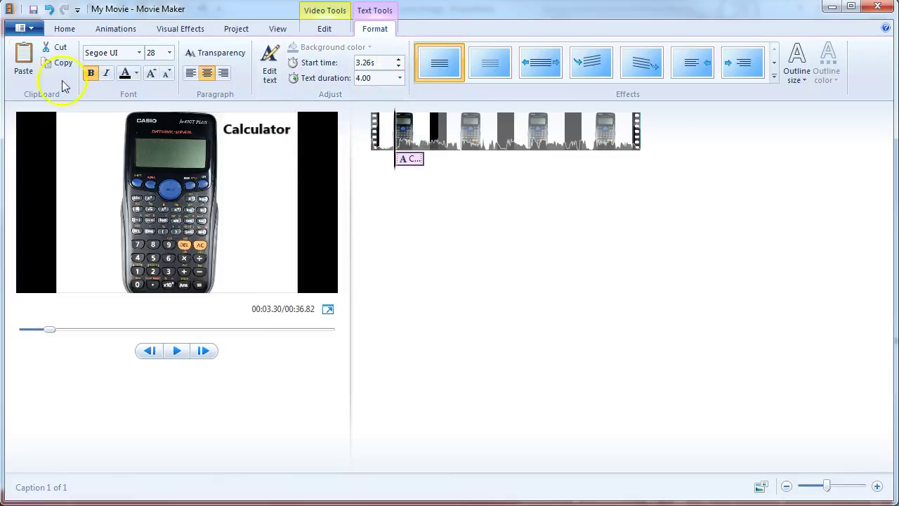
Step: Insert an opening title reading 'Using your calculator' with a 5.00-second text duration
{"action": "left_click", "coordinate": [63, 28]}
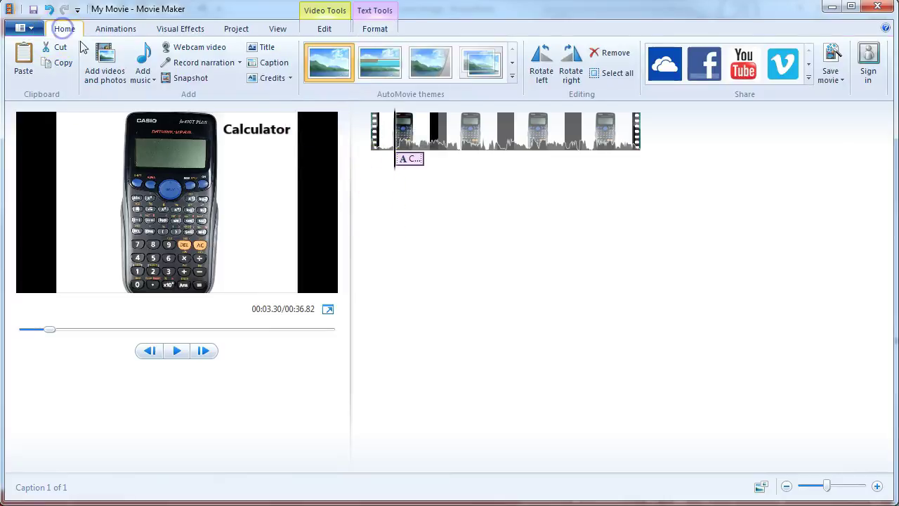
{"action": "left_click", "coordinate": [267, 48]}
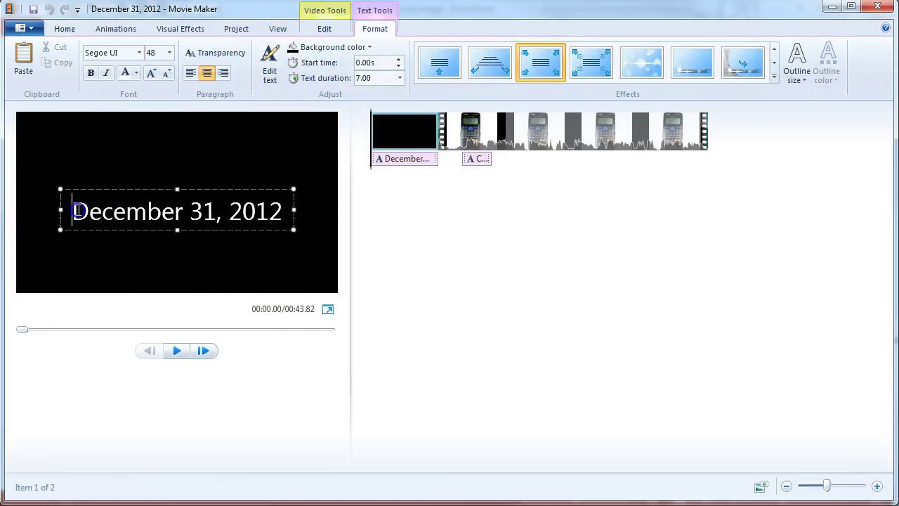
{"action": "left_click_drag", "start_coordinate": [79, 211], "coordinate": [281, 210]}
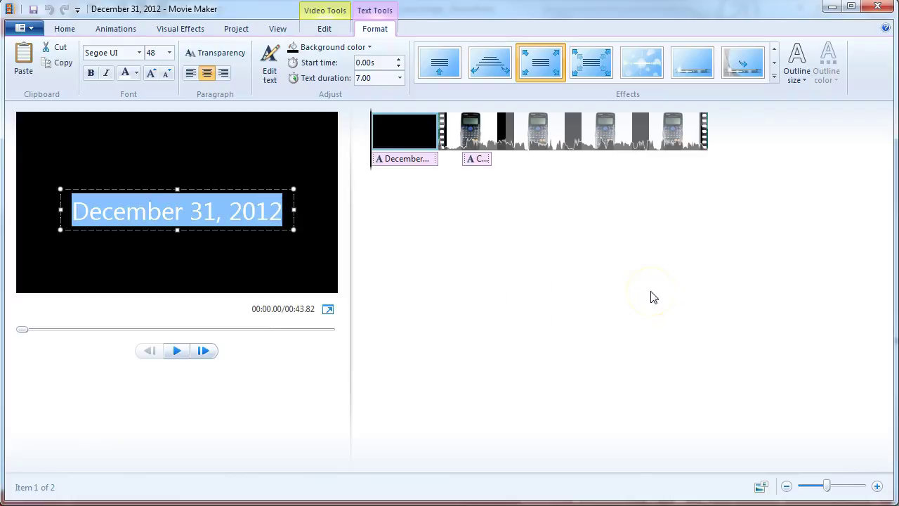
{"action": "type", "text": "Us"}
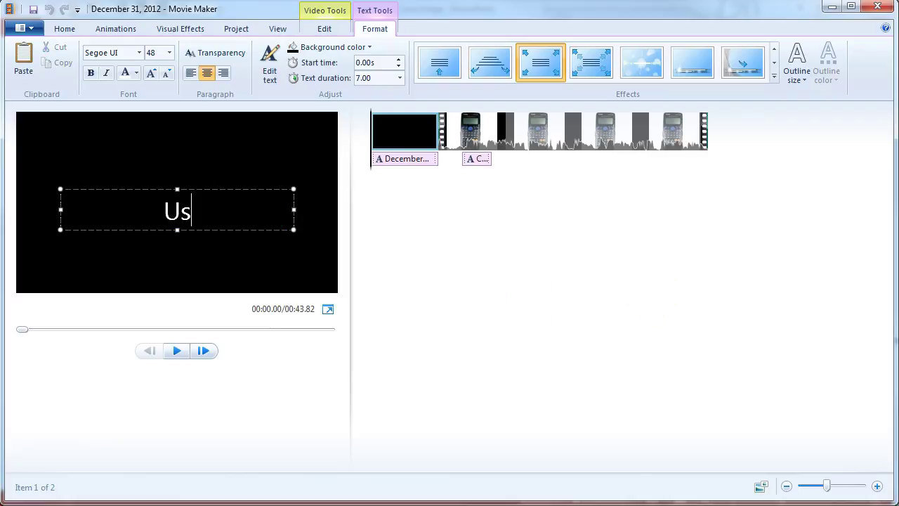
{"action": "type", "text": "ing your c"}
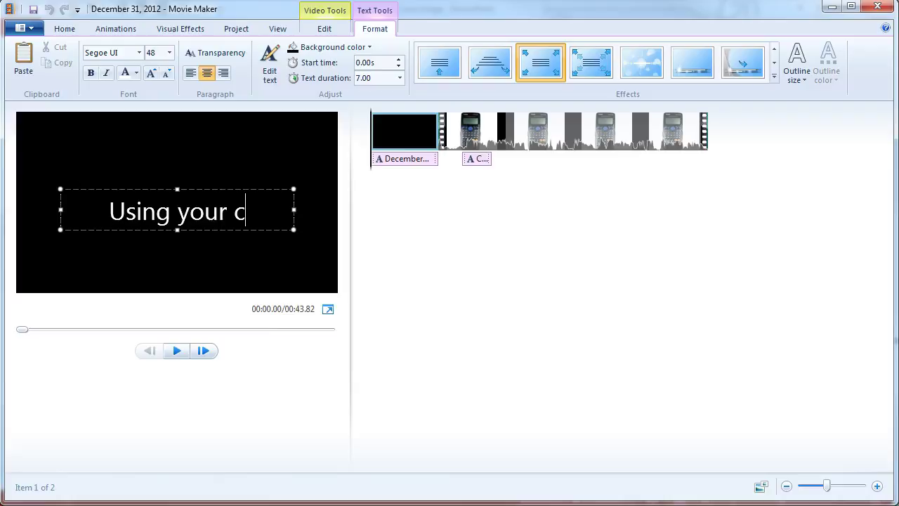
{"action": "type", "text": "alculator"}
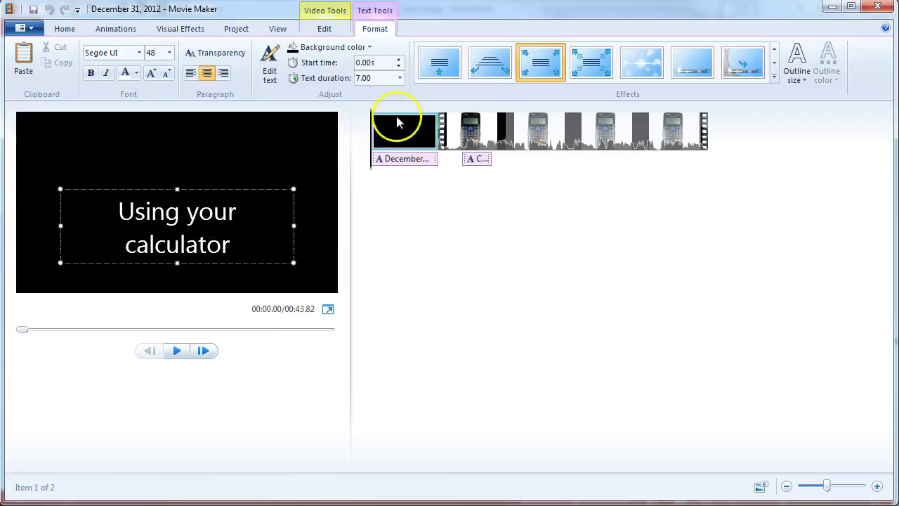
{"action": "left_click", "coordinate": [400, 79]}
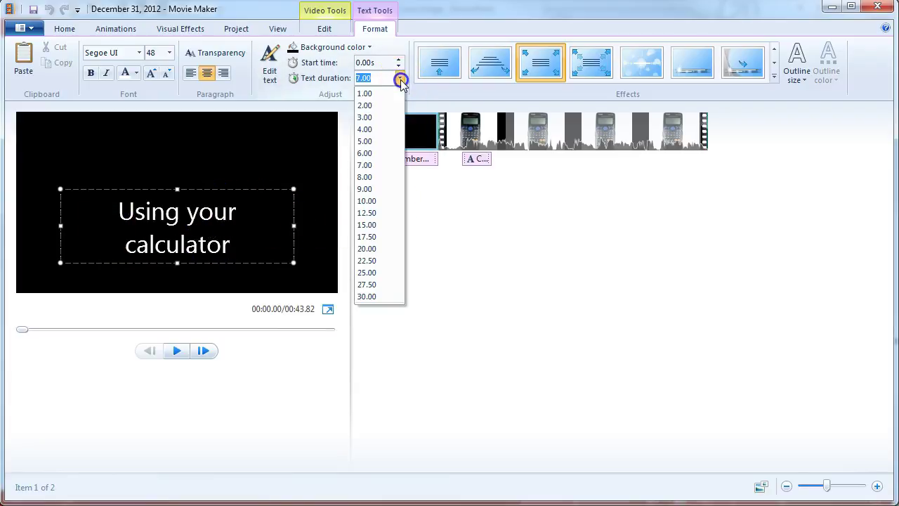
{"action": "left_click", "coordinate": [375, 143]}
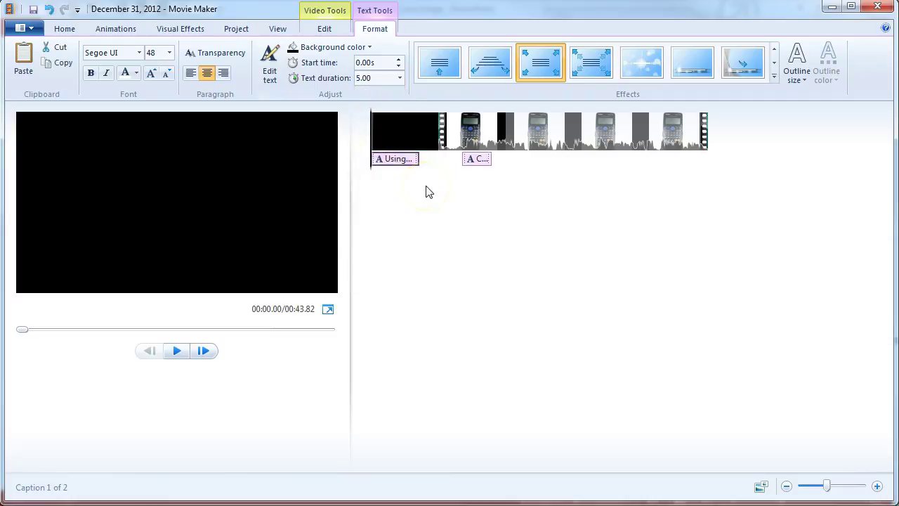
Step: Add end credits after the calculator clip and type the author's name under CREDITS
{"action": "left_click", "coordinate": [716, 147]}
{"action": "left_click", "coordinate": [716, 141]}
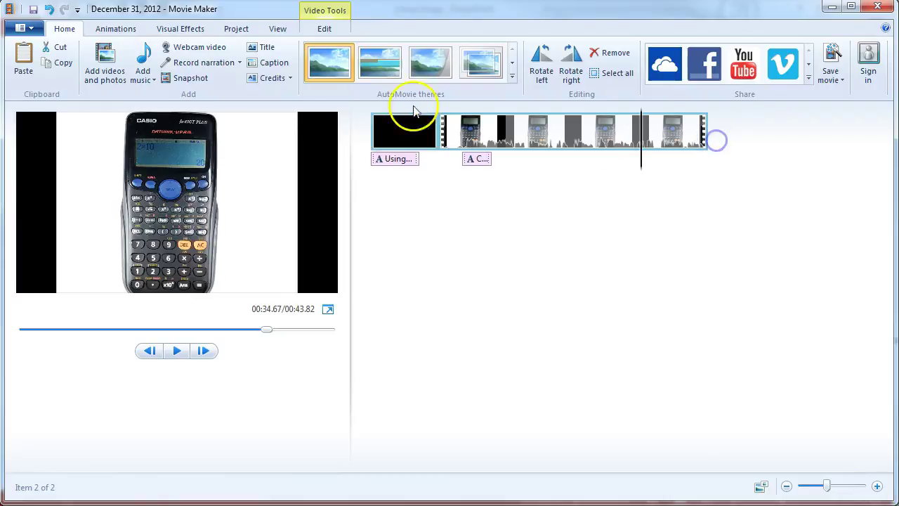
{"action": "left_click", "coordinate": [272, 79]}
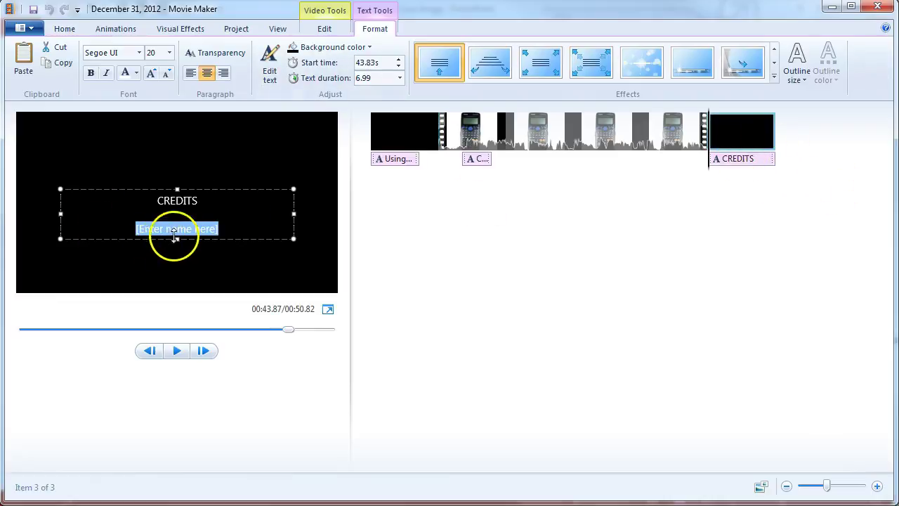
{"action": "type", "text": "Damien"}
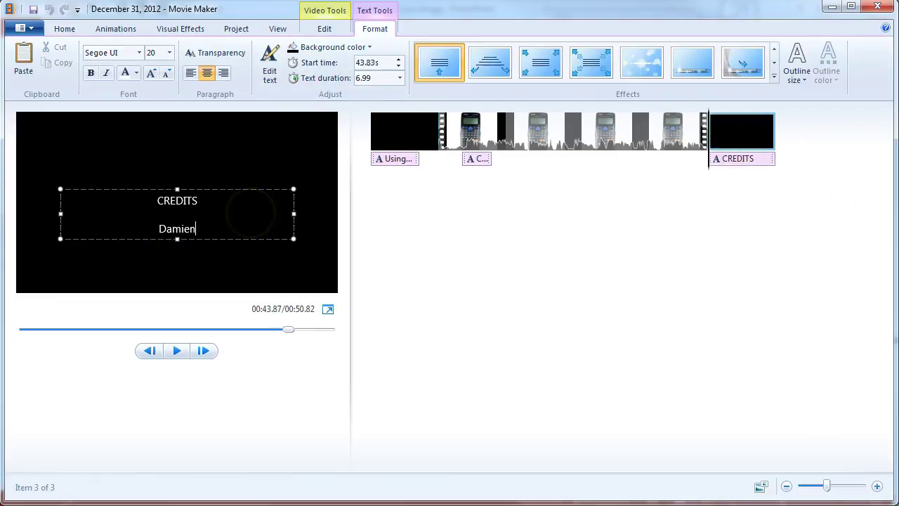
{"action": "type", "text": " Raftery"}
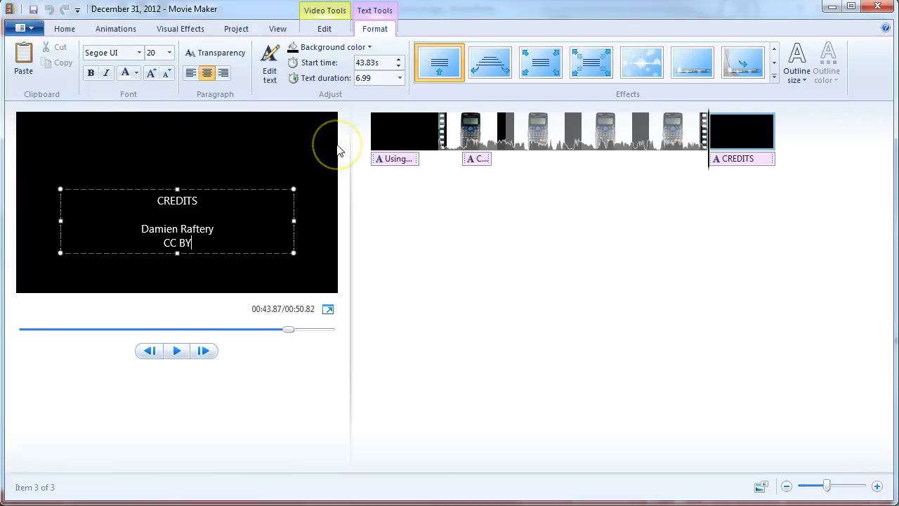
Step: Bring up the Save movie settings list on the Home ribbon to pick the computer setting
{"action": "left_click", "coordinate": [61, 29]}
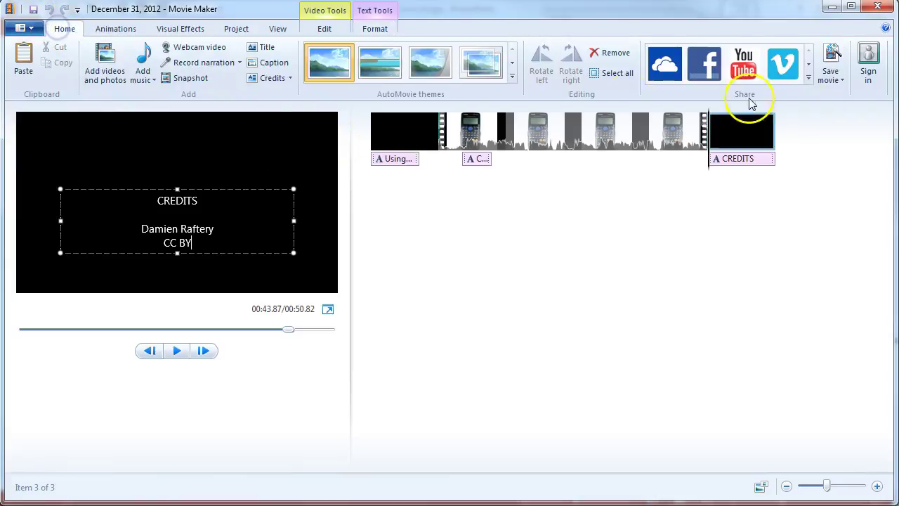
{"action": "left_click", "coordinate": [832, 74]}
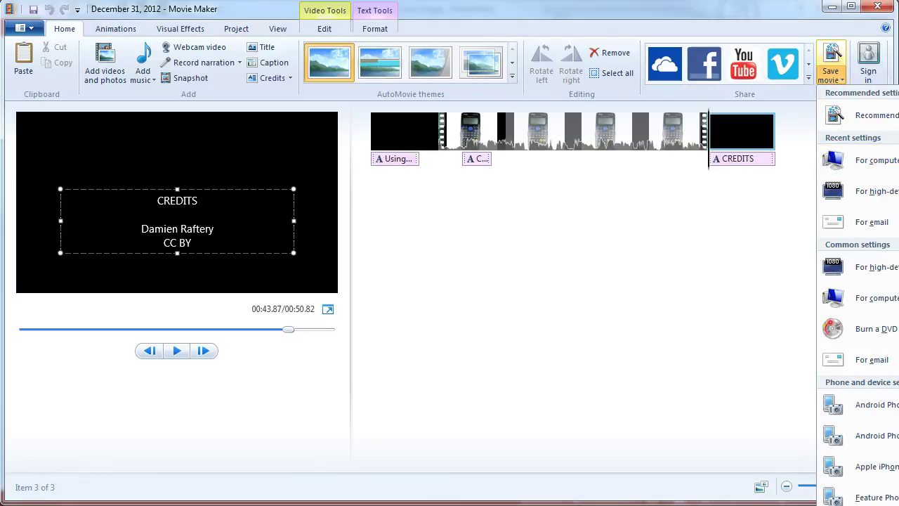
{"action": "left_click", "coordinate": [837, 74]}
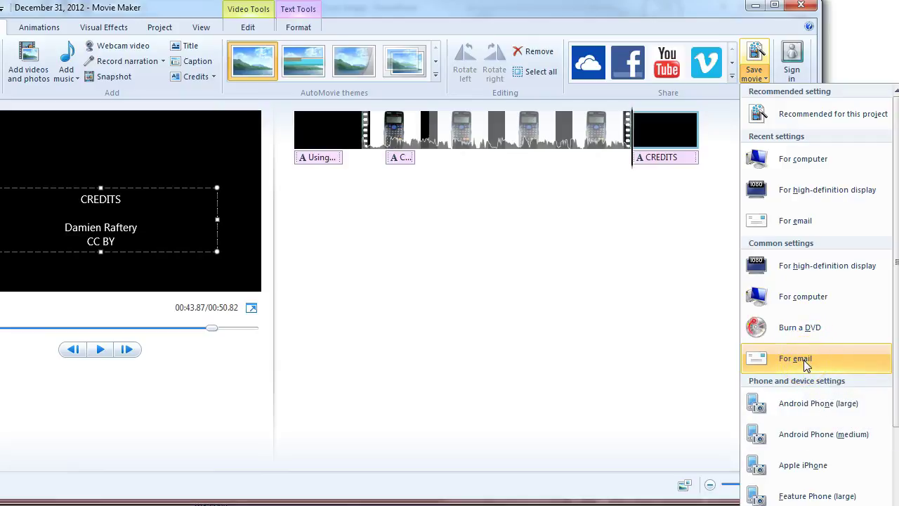
Step: Export the movie using the computer playback setting as Calculator.mp4 in My Movie Maker documents
{"action": "left_click", "coordinate": [805, 297]}
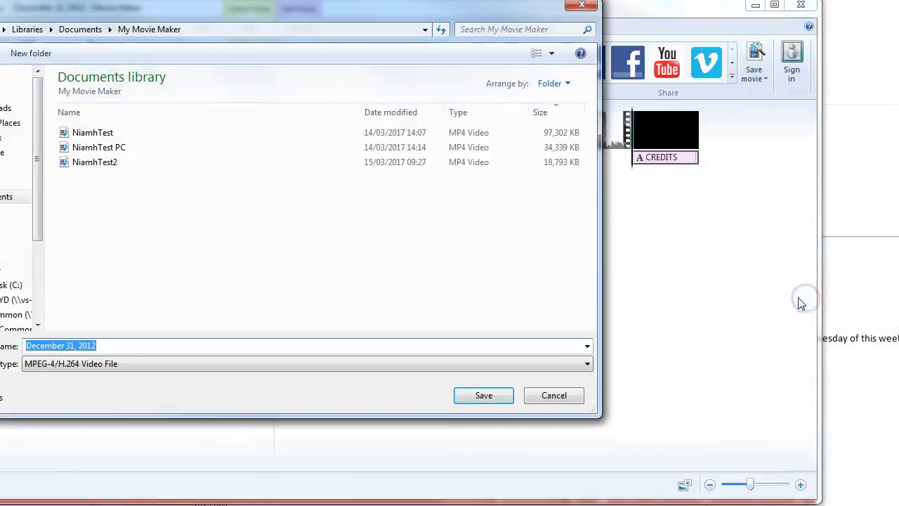
{"action": "left_click_drag", "start_coordinate": [362, 9], "coordinate": [454, 32]}
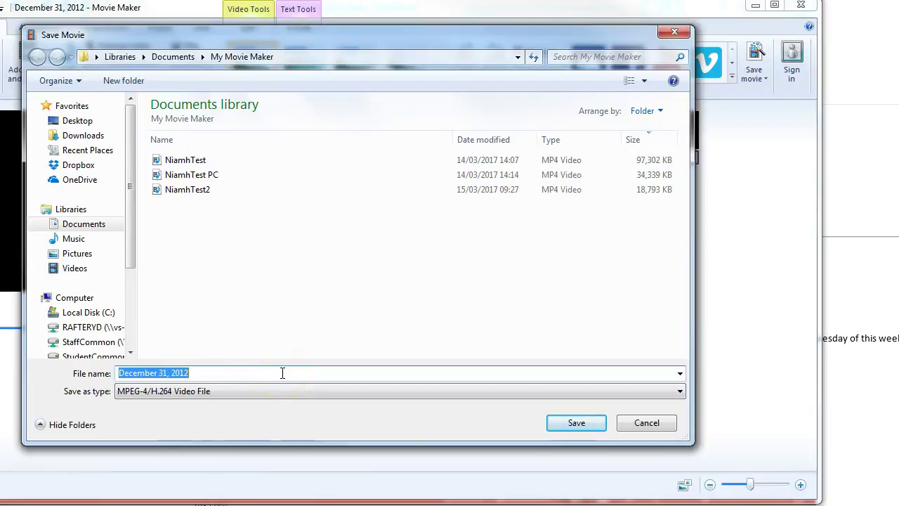
{"action": "type", "text": "Calculator"}
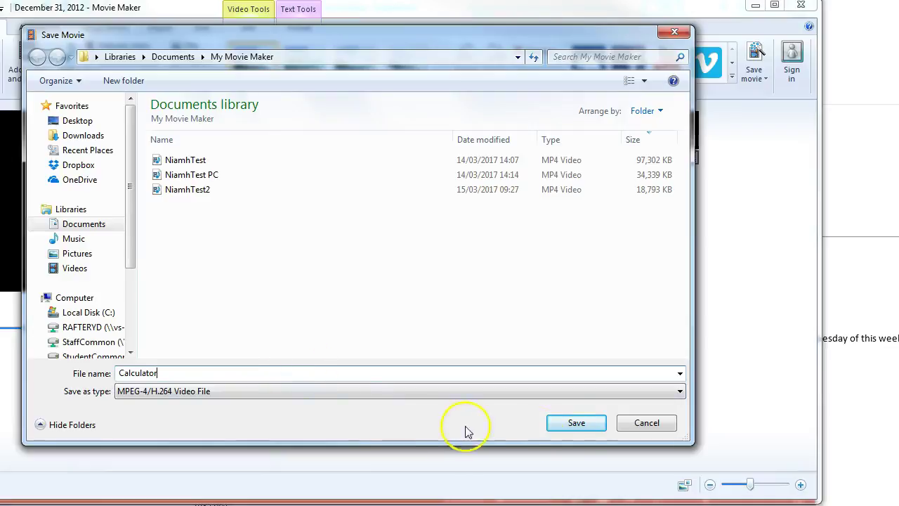
{"action": "left_click", "coordinate": [576, 424]}
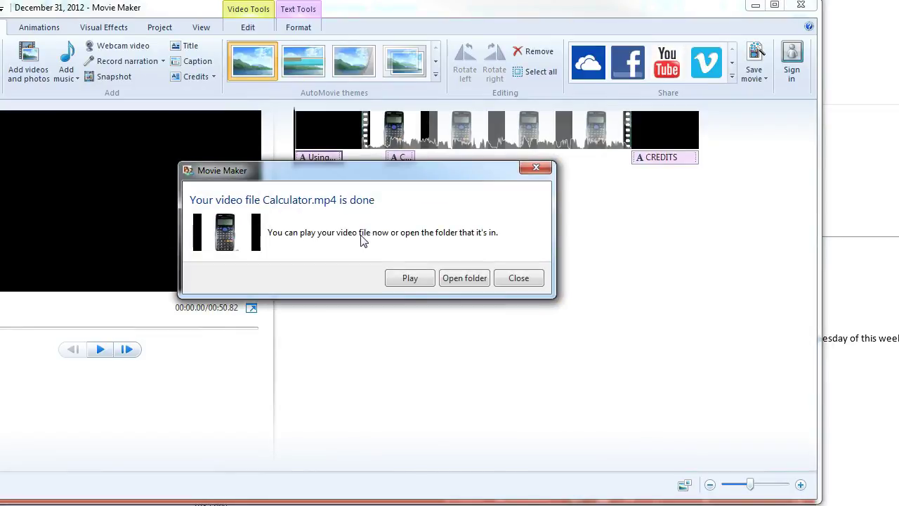
{"action": "left_click", "coordinate": [399, 282]}
{"action": "left_click", "coordinate": [489, 279]}
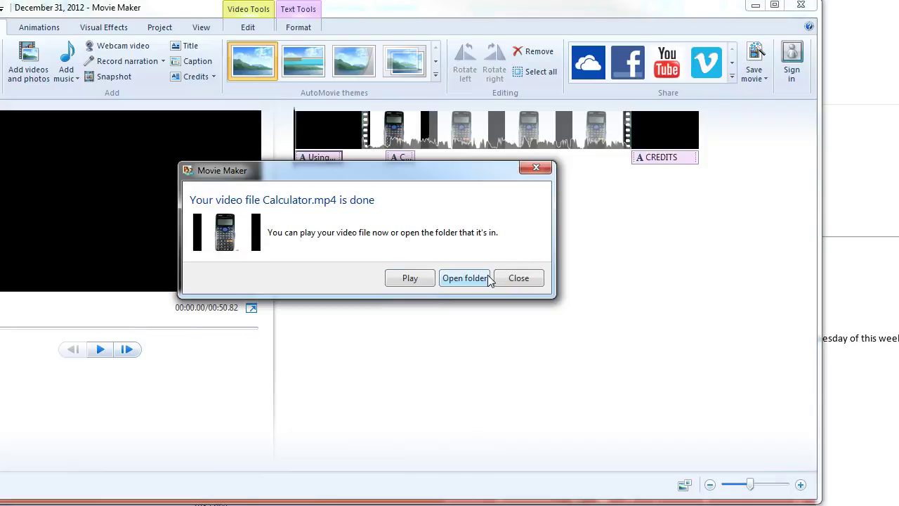